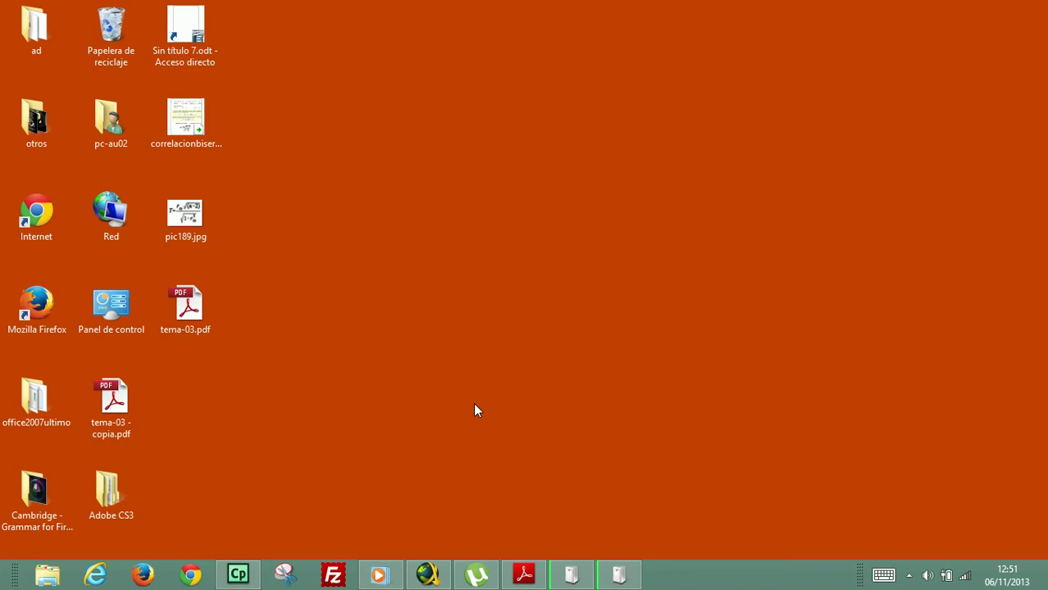
Open File Explorer, close Windows Media Player, and open the Almacenamiento USB storage of the Orange Zali phone.
{"action": "left_click", "coordinate": [49, 576]}
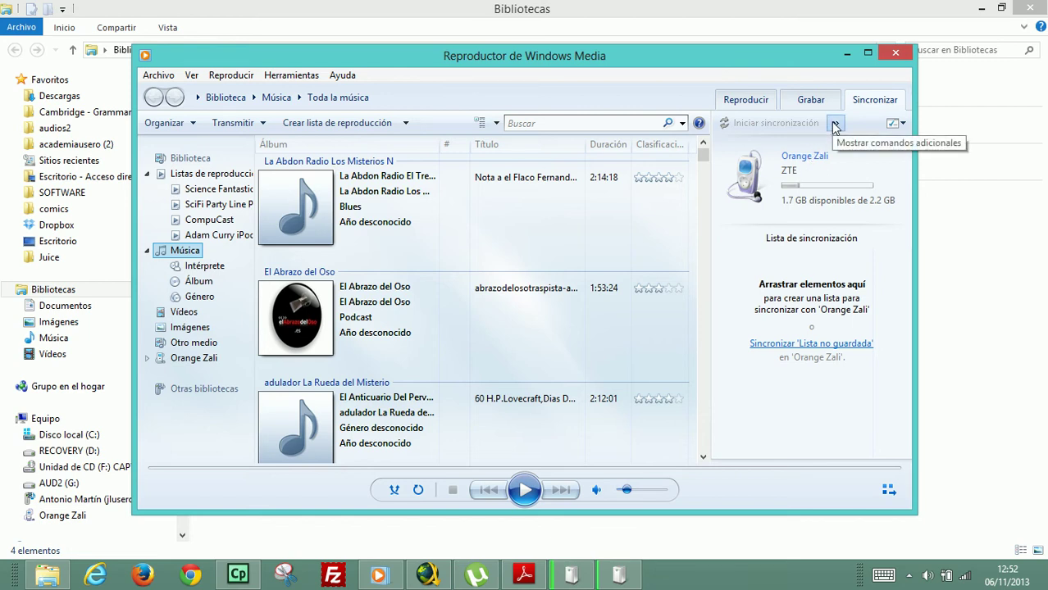
{"action": "left_click", "coordinate": [895, 55]}
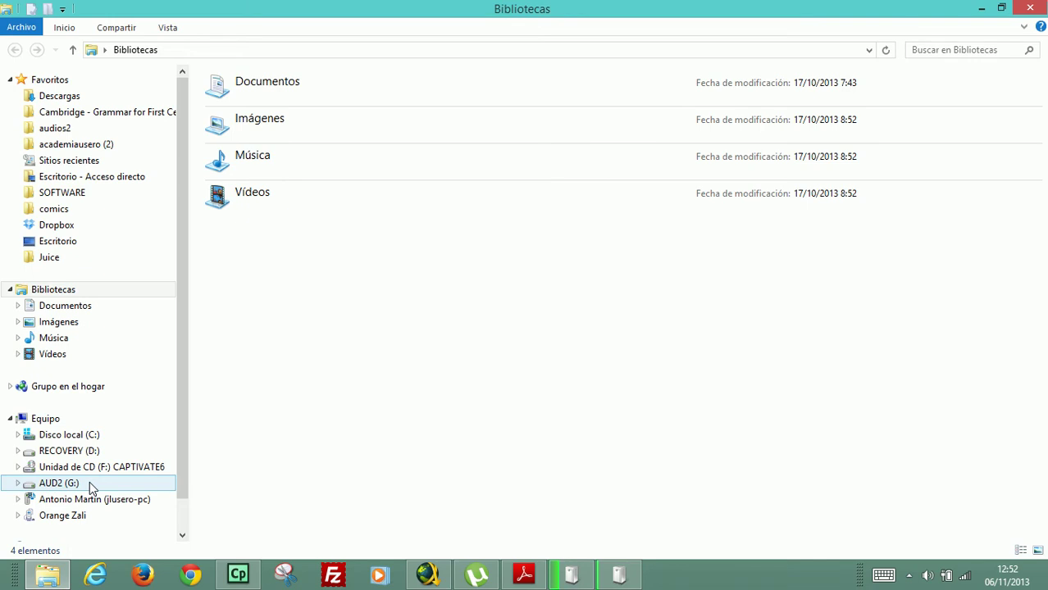
{"action": "left_click", "coordinate": [31, 524]}
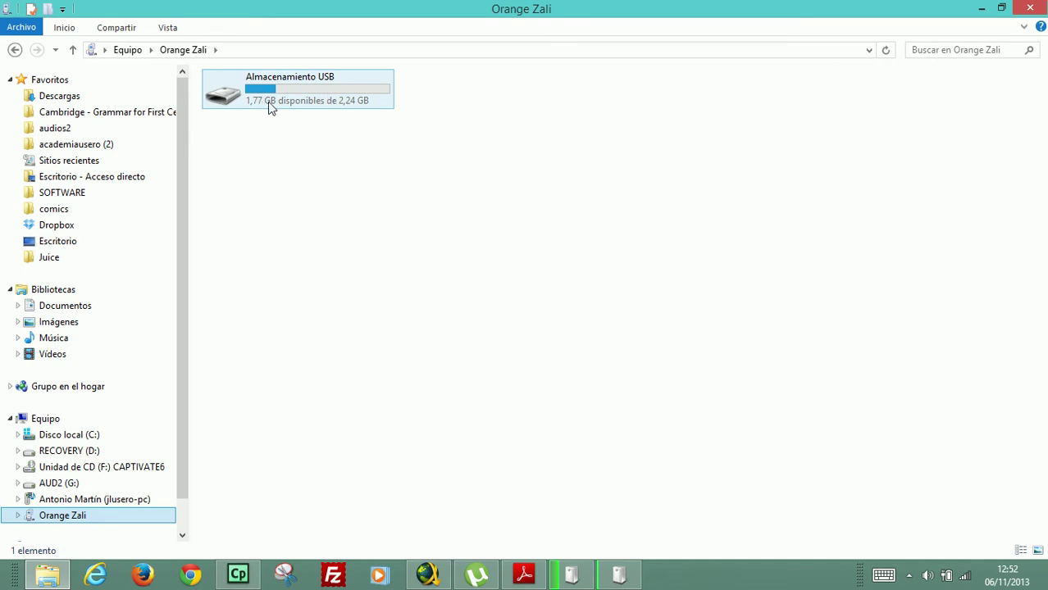
{"action": "double_click", "coordinate": [342, 101]}
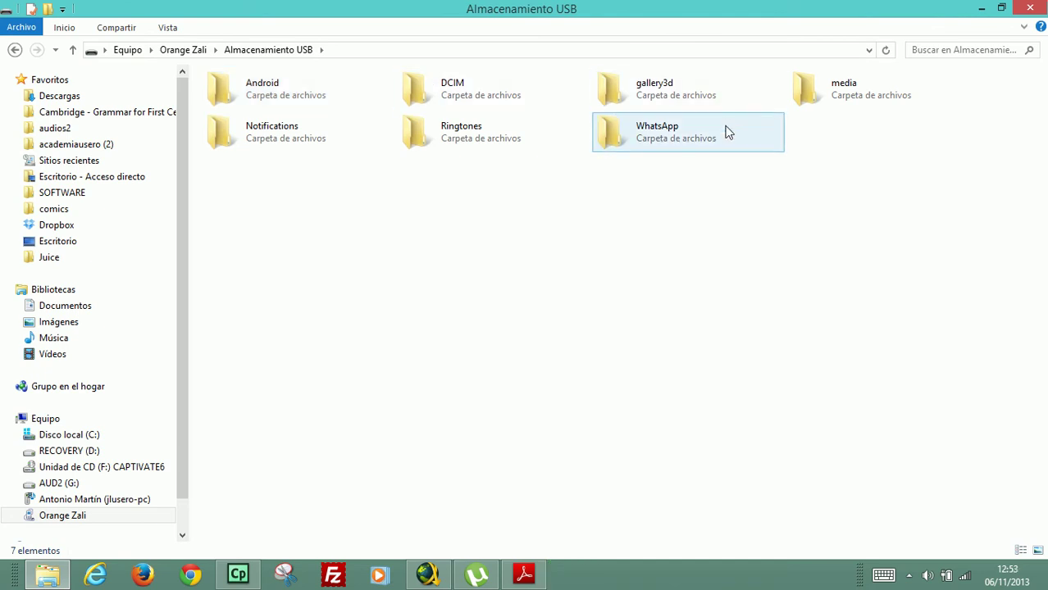
Open the DCIM folder in the phone's USB storage.
{"action": "key", "text": "super+c"}
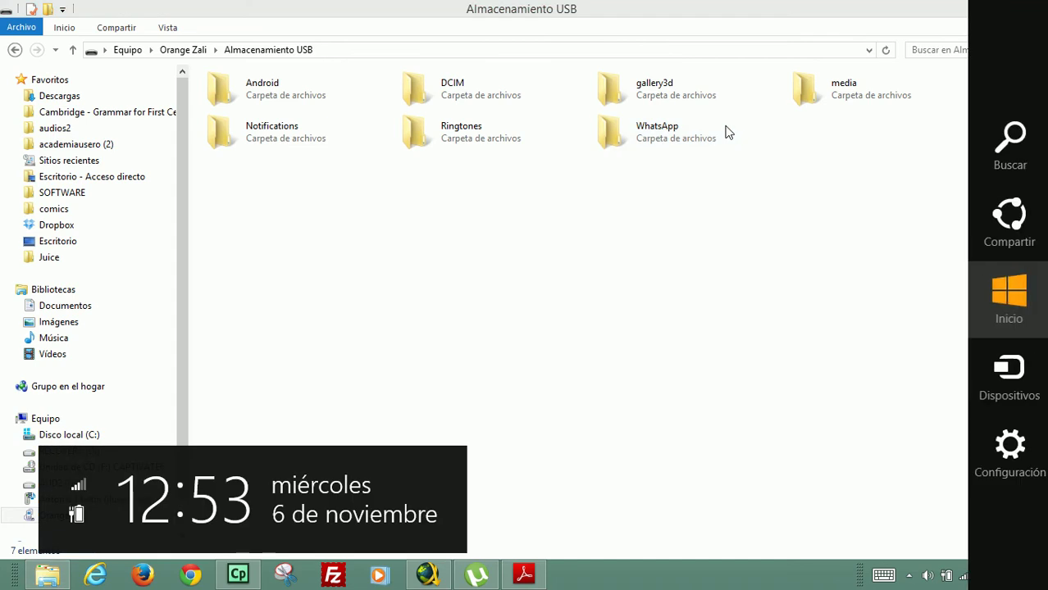
{"action": "left_click", "coordinate": [474, 93]}
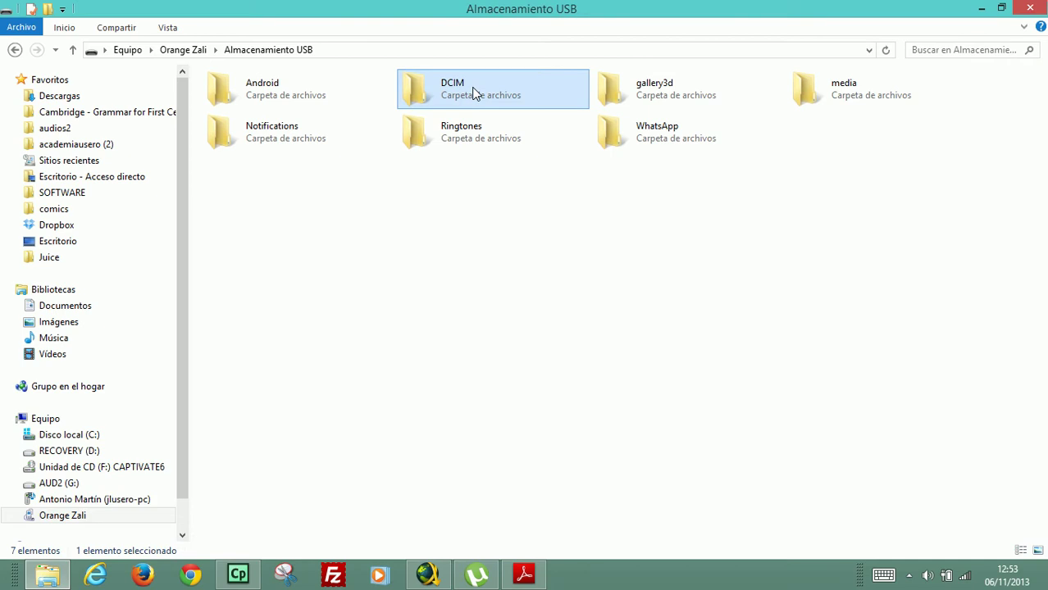
{"action": "double_click", "coordinate": [474, 93]}
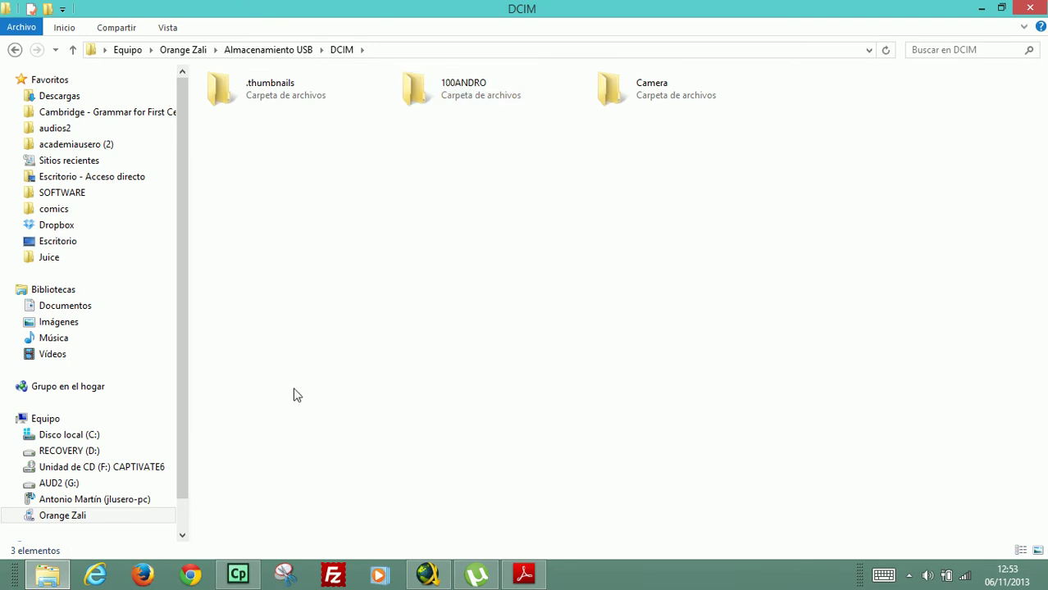
Switch to Firefox and search Google for "porque las carpetas de imagenes se llaman dcim".
{"action": "left_click", "coordinate": [146, 577]}
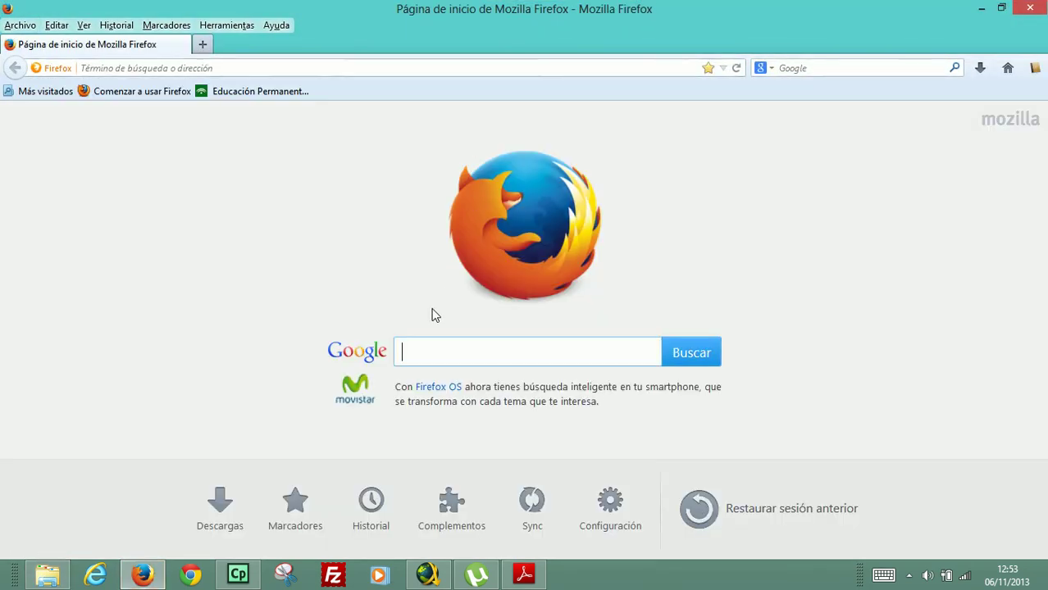
{"action": "type", "text": "porque"}
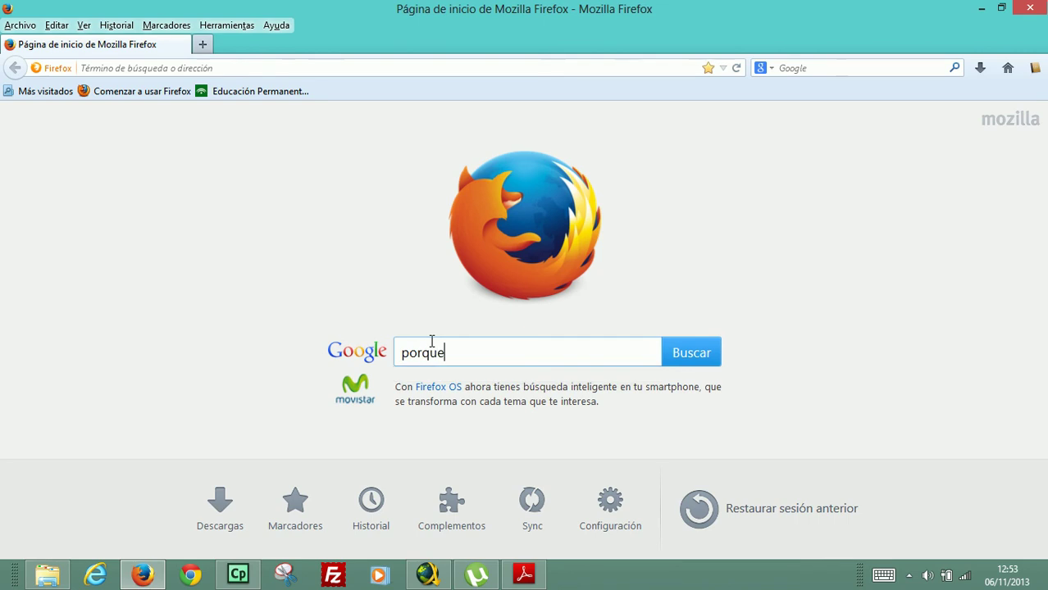
{"action": "type", "text": " las carpetas de im"}
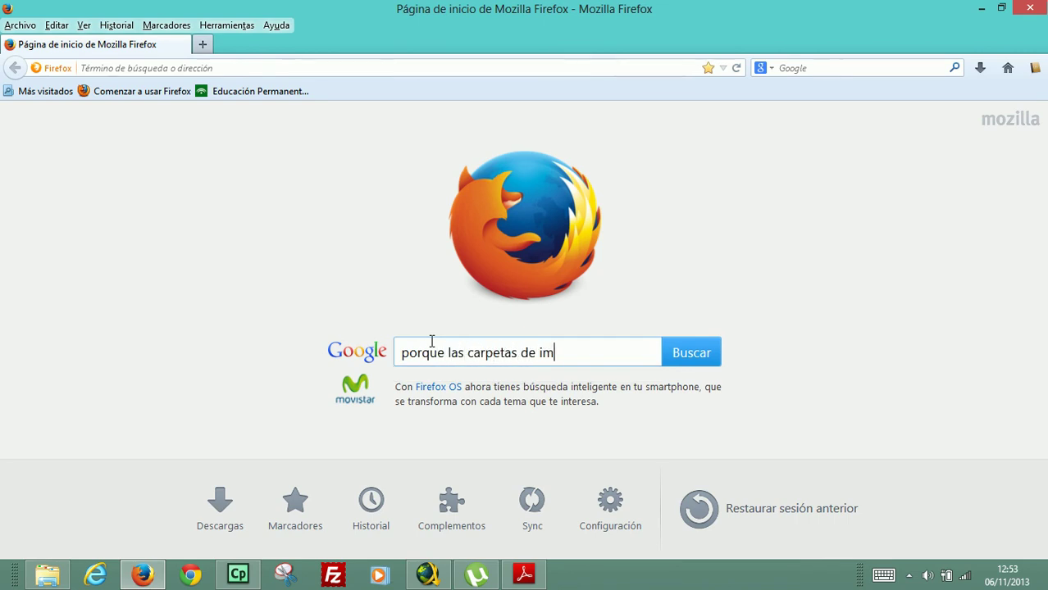
{"action": "type", "text": "agenes se llaman dcim"}
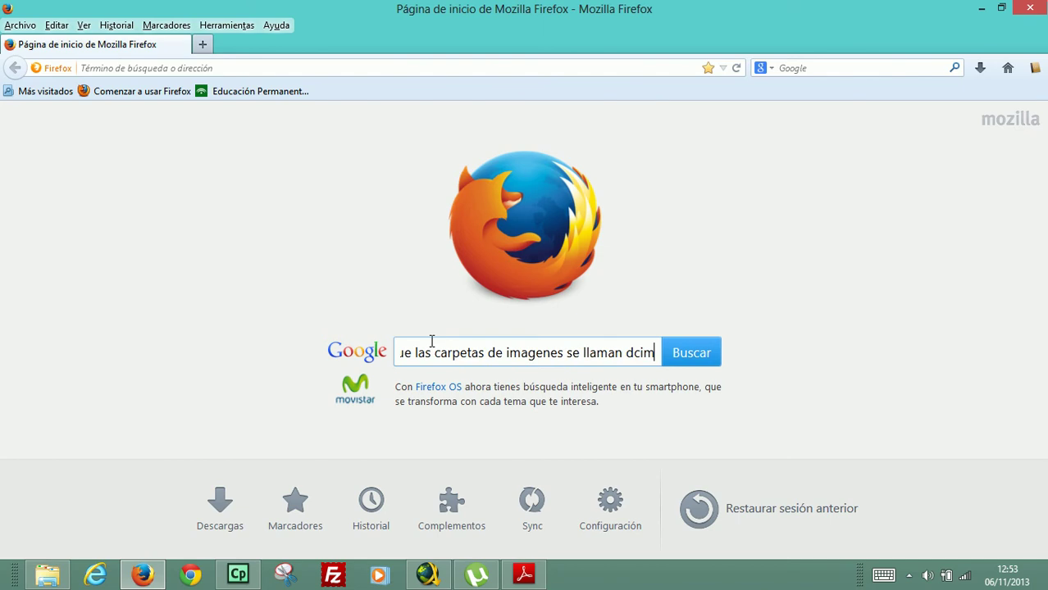
{"action": "key", "text": "Return"}
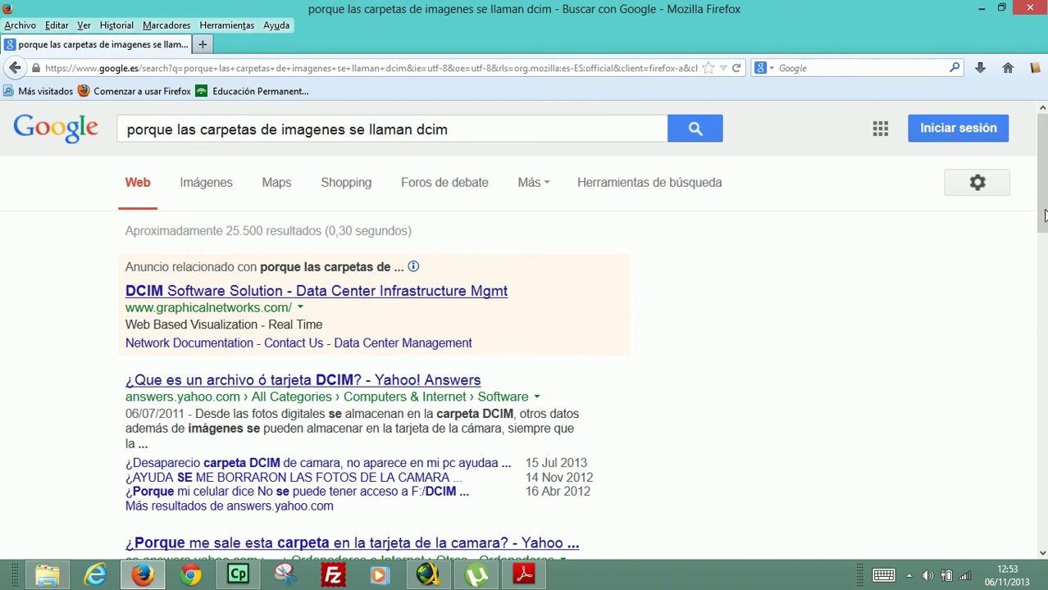
{"action": "left_click_drag", "start_coordinate": [1043, 180], "coordinate": [1010, 95]}
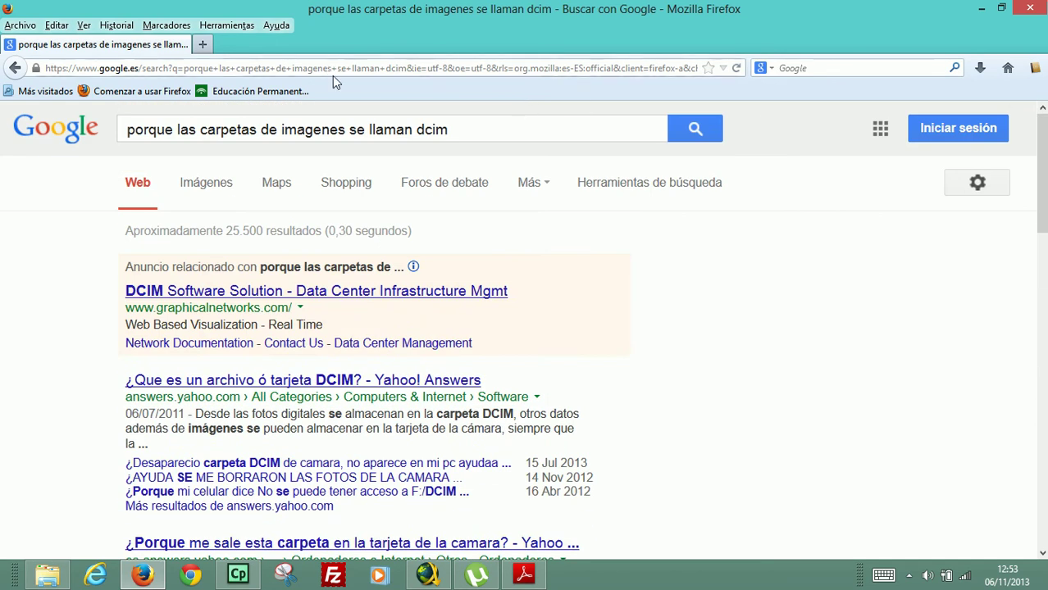
Replace the Google query with "que significa dcim" and run the search.
{"action": "left_click_drag", "start_coordinate": [411, 129], "coordinate": [3, 57]}
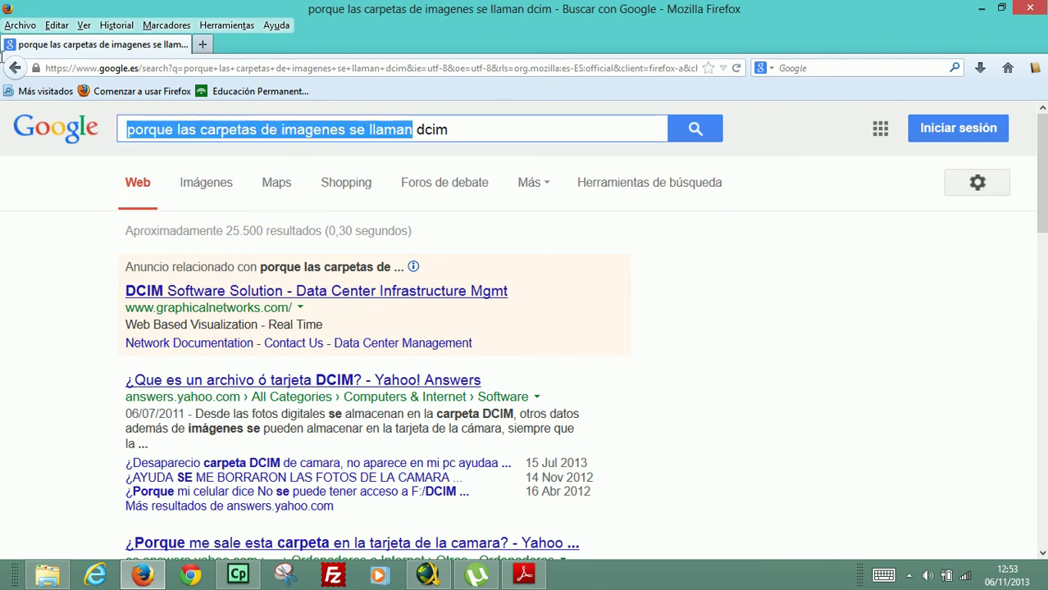
{"action": "type", "text": "como se lla"}
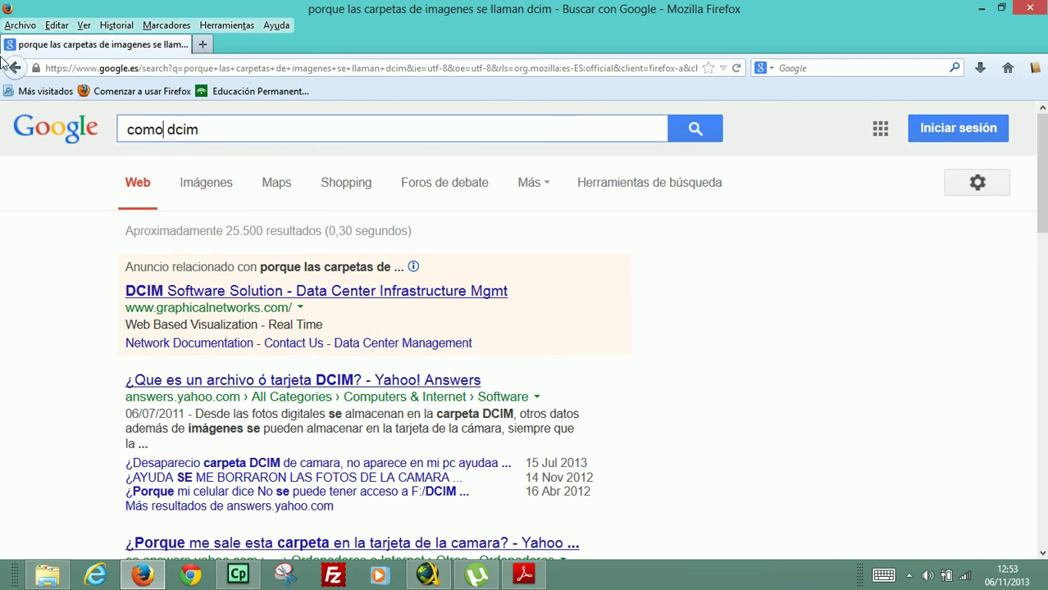
{"action": "type", "text": "ma"}
{"action": "key", "text": "BackSpace"}
{"action": "key", "text": "BackSpace"}
{"action": "key", "text": "BackSpace"}
{"action": "key", "text": "BackSpace"}
{"action": "key", "text": "BackSpace"}
{"action": "key", "text": "BackSpace"}
{"action": "key", "text": "BackSpace"}
{"action": "key", "text": "BackSpace"}
{"action": "key", "text": "BackSpace"}
{"action": "key", "text": "BackSpace"}
{"action": "key", "text": "BackSpace"}
{"action": "key", "text": "BackSpace"}
{"action": "key", "text": "BackSpace"}
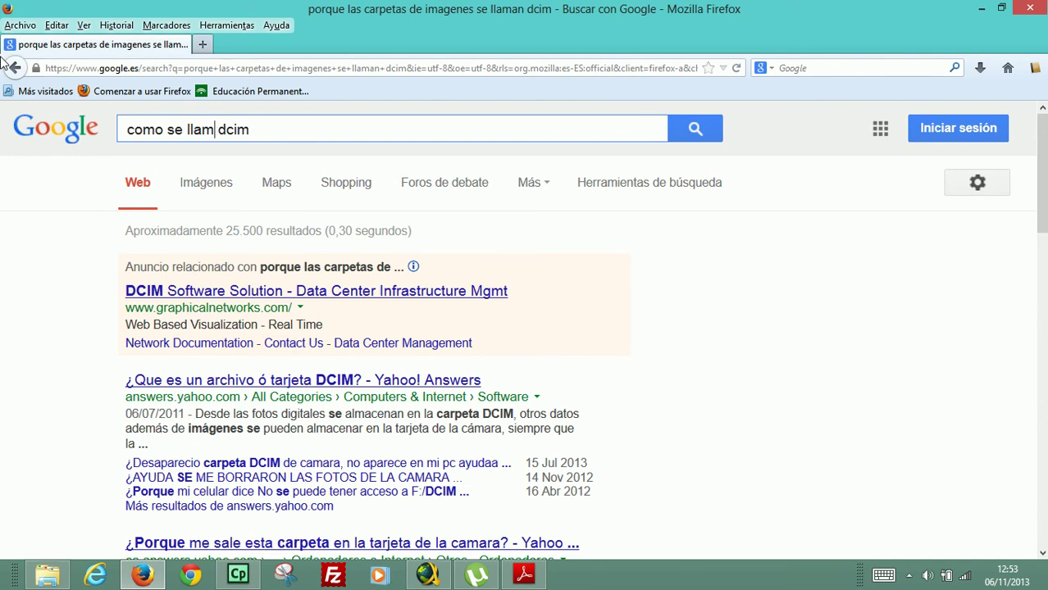
{"action": "type", "text": "que e"}
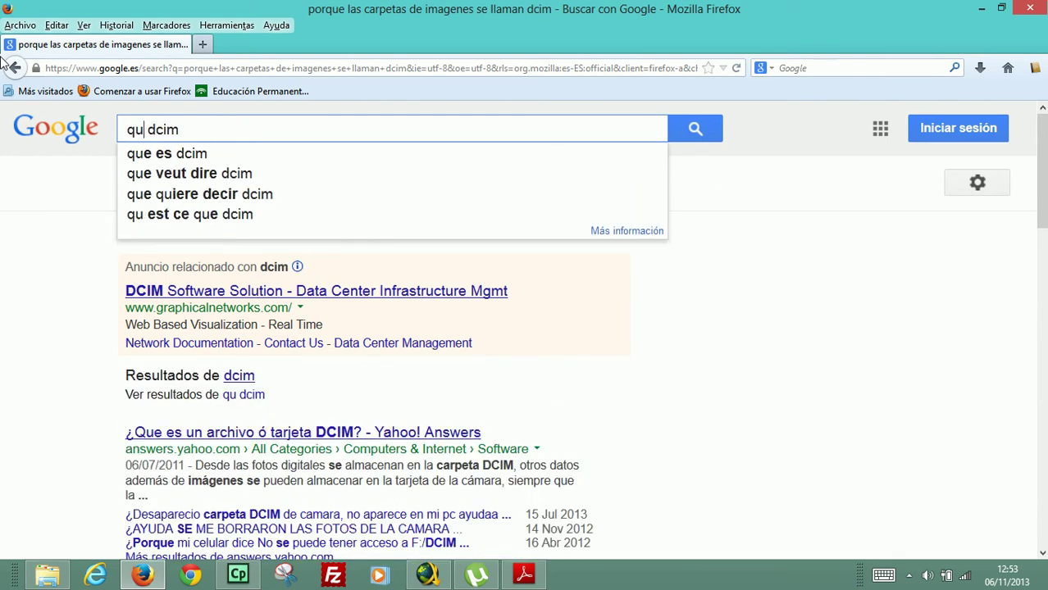
{"action": "key", "text": "BackSpace"}
{"action": "type", "text": "significa"}
{"action": "key", "text": "Return"}
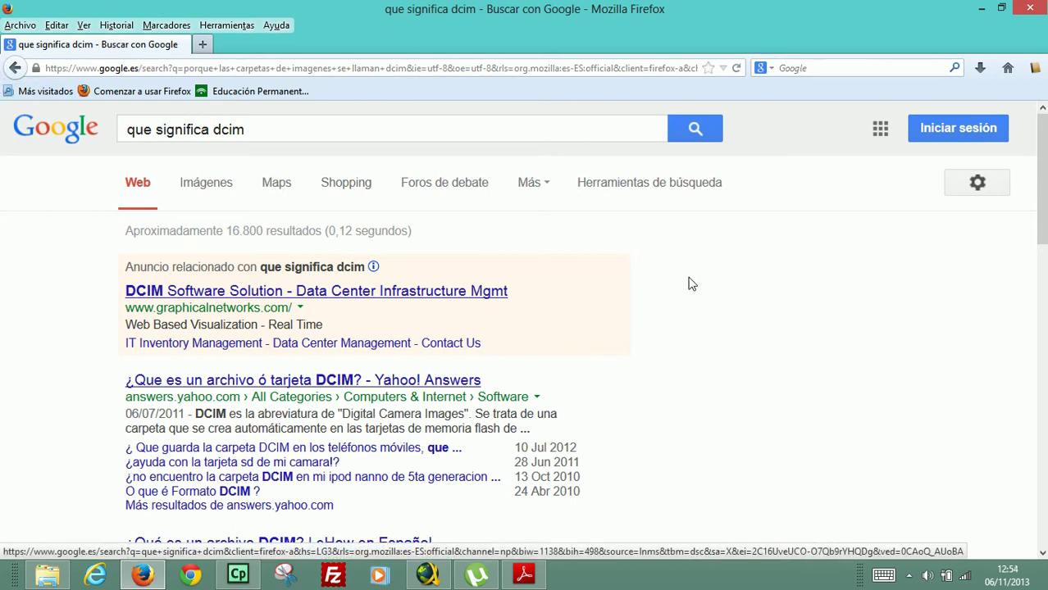
Open the eHow en Español result "¿Qué es un archivo DCIM?" and read through the article.
{"action": "left_click_drag", "start_coordinate": [1041, 163], "coordinate": [1041, 223]}
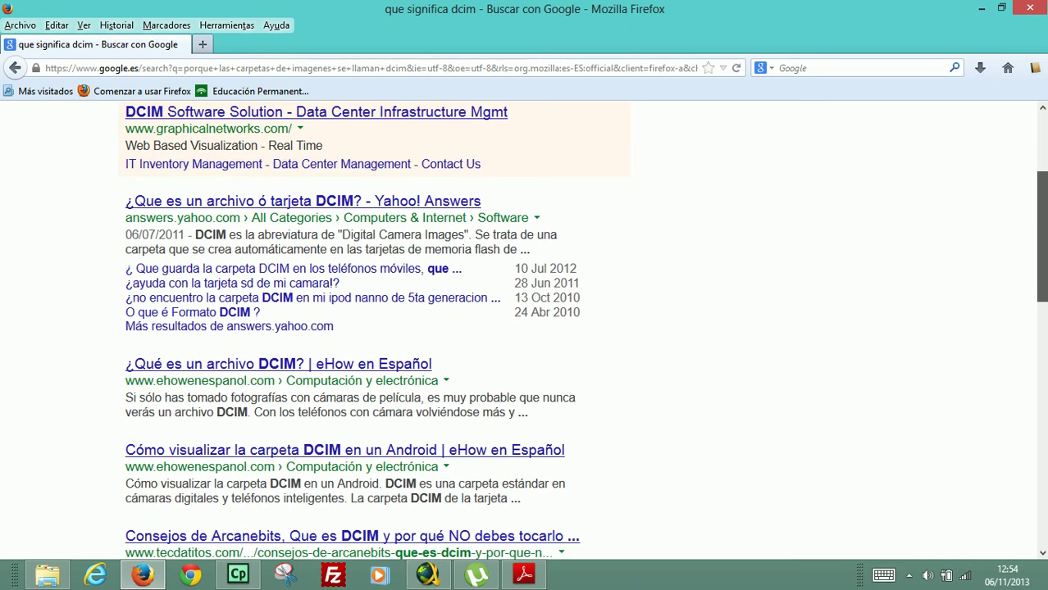
{"action": "left_click_drag", "start_coordinate": [1041, 224], "coordinate": [1041, 244]}
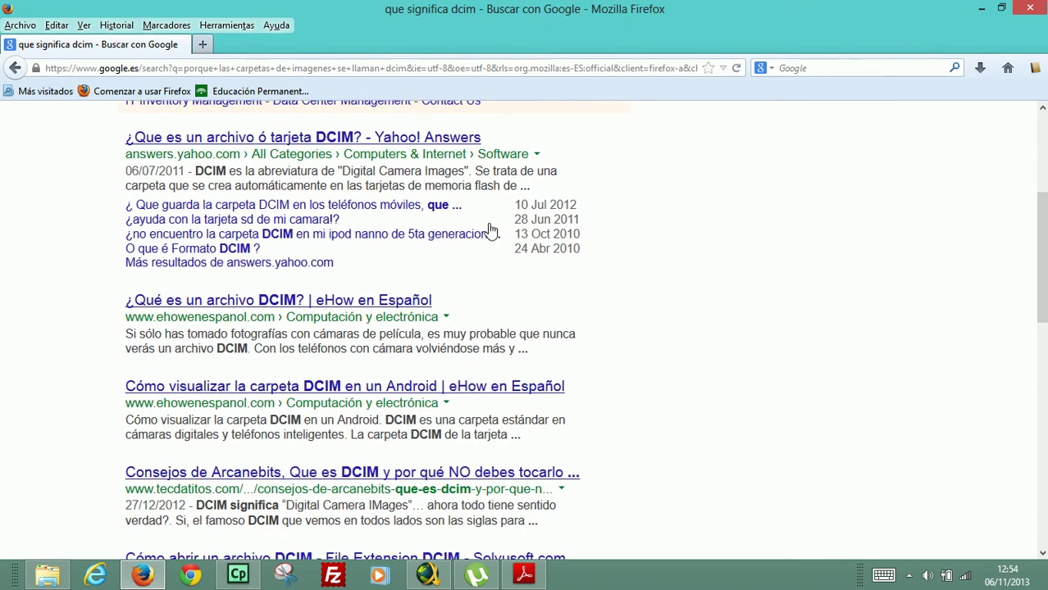
{"action": "left_click", "coordinate": [287, 302]}
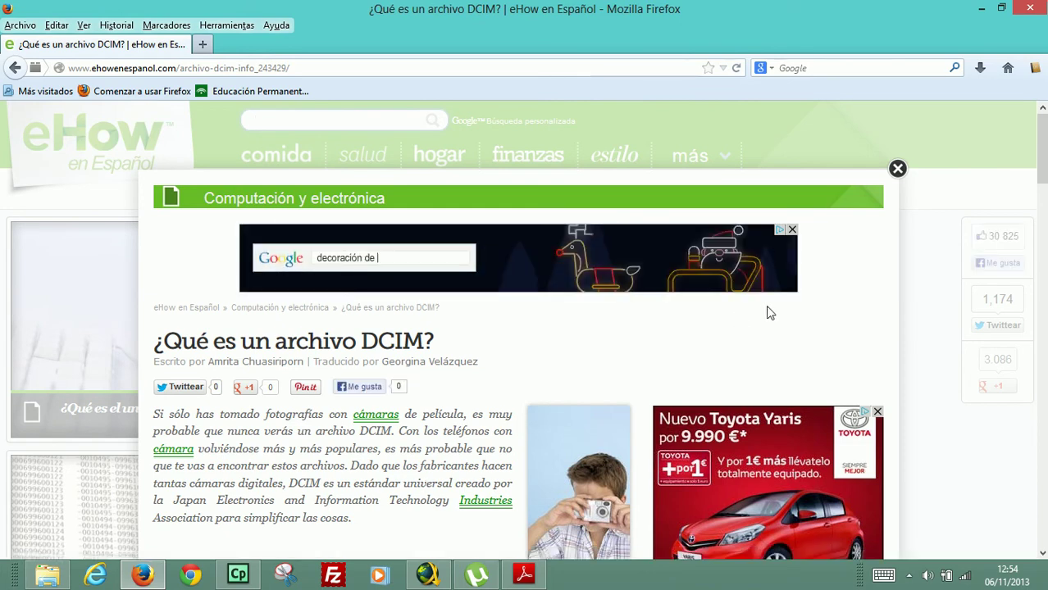
{"action": "scroll", "coordinate": [525, 328], "scroll_direction": "down", "scroll_amount": 3}
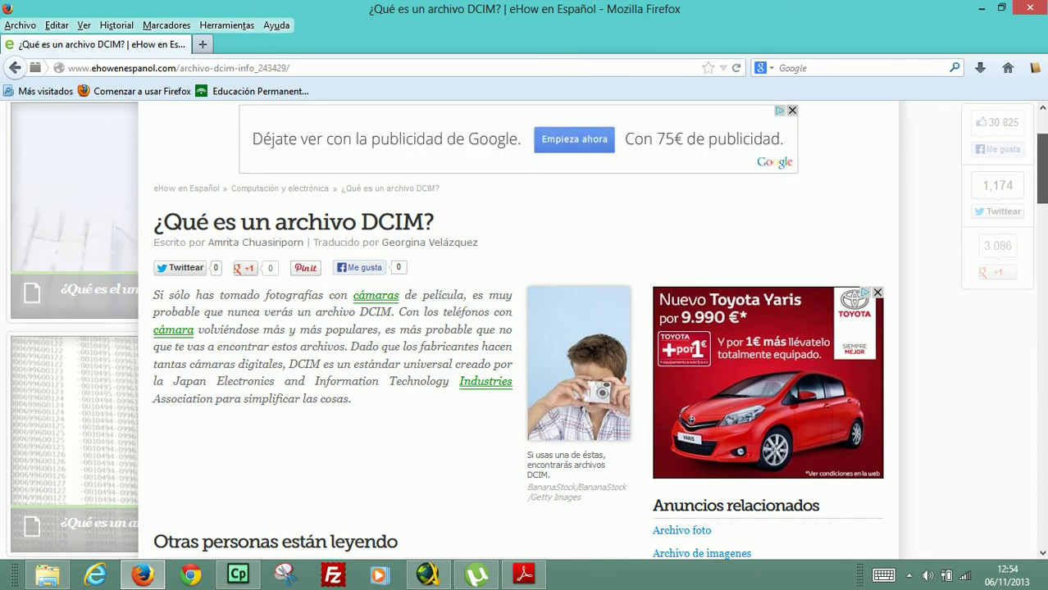
{"action": "scroll", "coordinate": [524, 328], "scroll_direction": "down", "scroll_amount": 8}
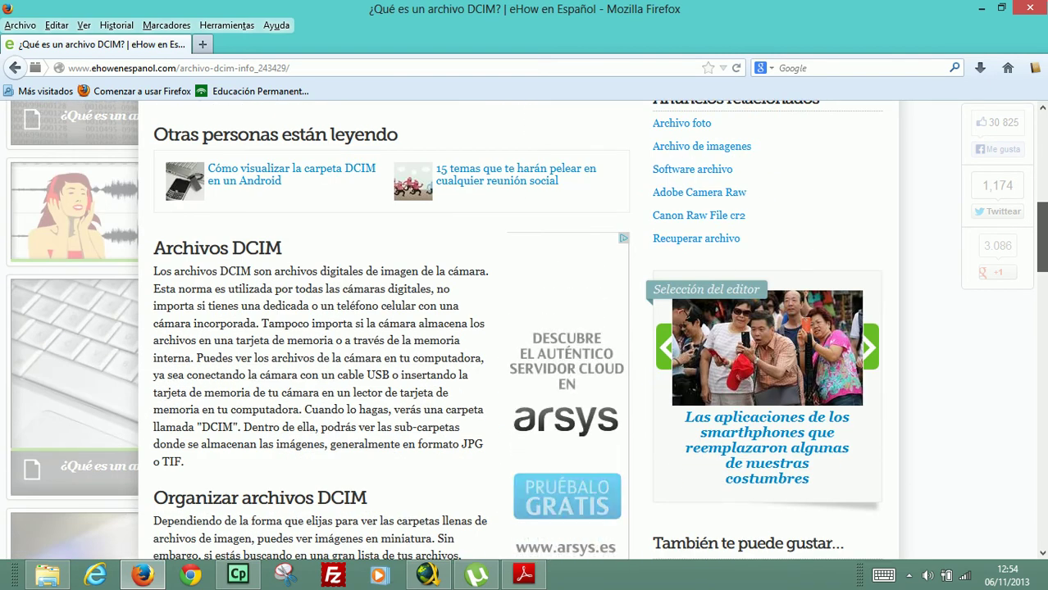
{"action": "scroll", "coordinate": [525, 328], "scroll_direction": "down", "scroll_amount": 5}
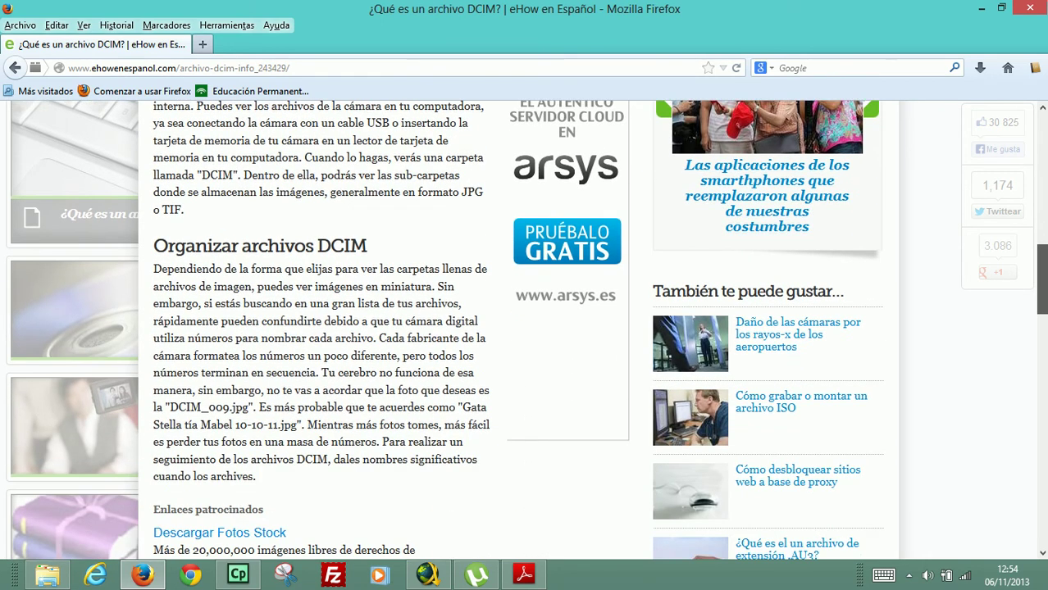
{"action": "scroll", "coordinate": [525, 328], "scroll_direction": "down", "scroll_amount": 7}
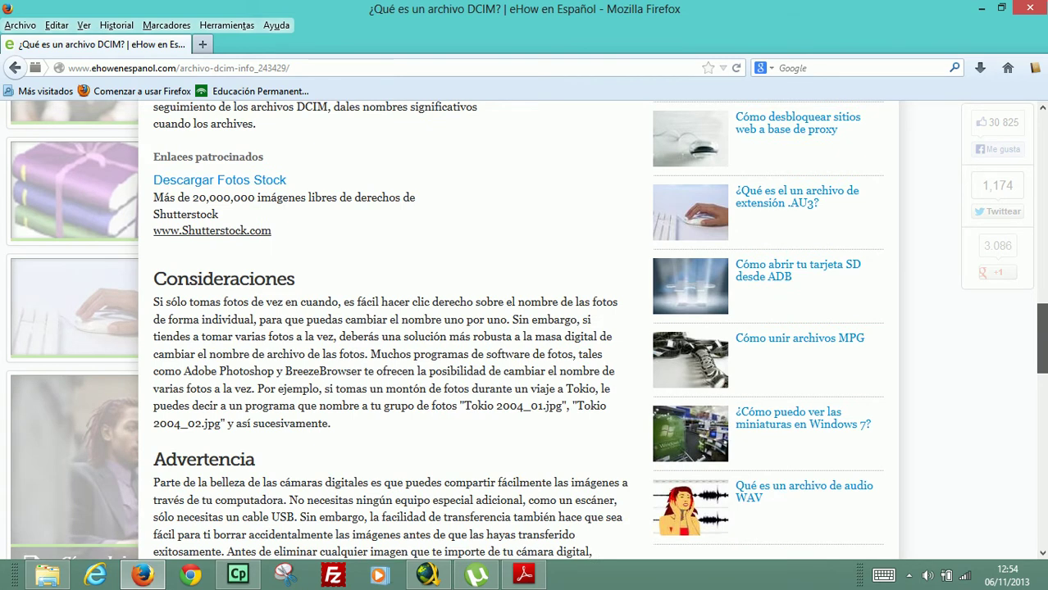
{"action": "scroll", "coordinate": [525, 328], "scroll_direction": "down", "scroll_amount": 4}
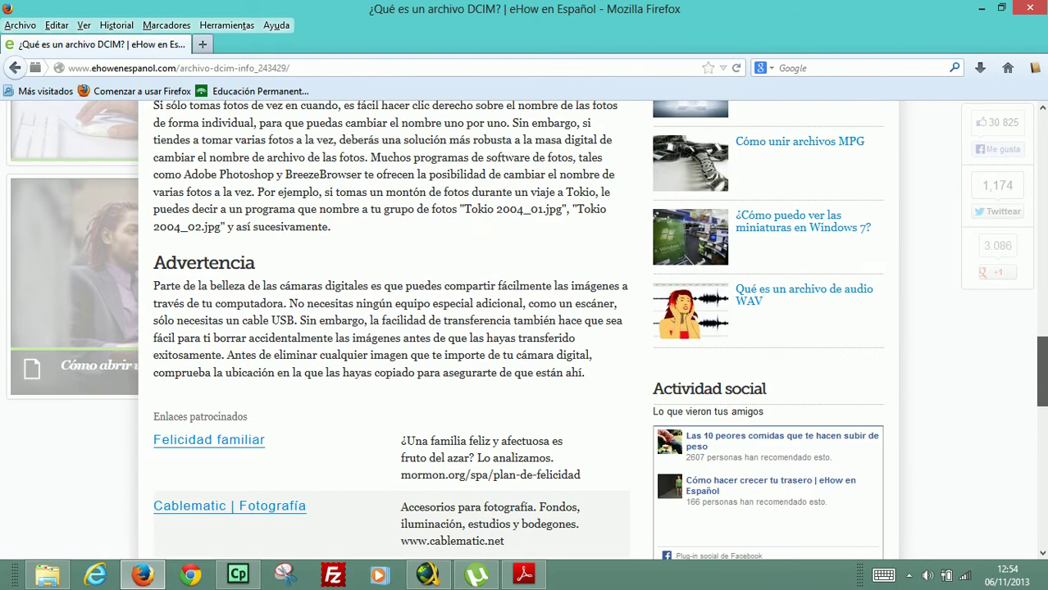
Search the web for "siglas dcim".
{"action": "left_click", "coordinate": [402, 63]}
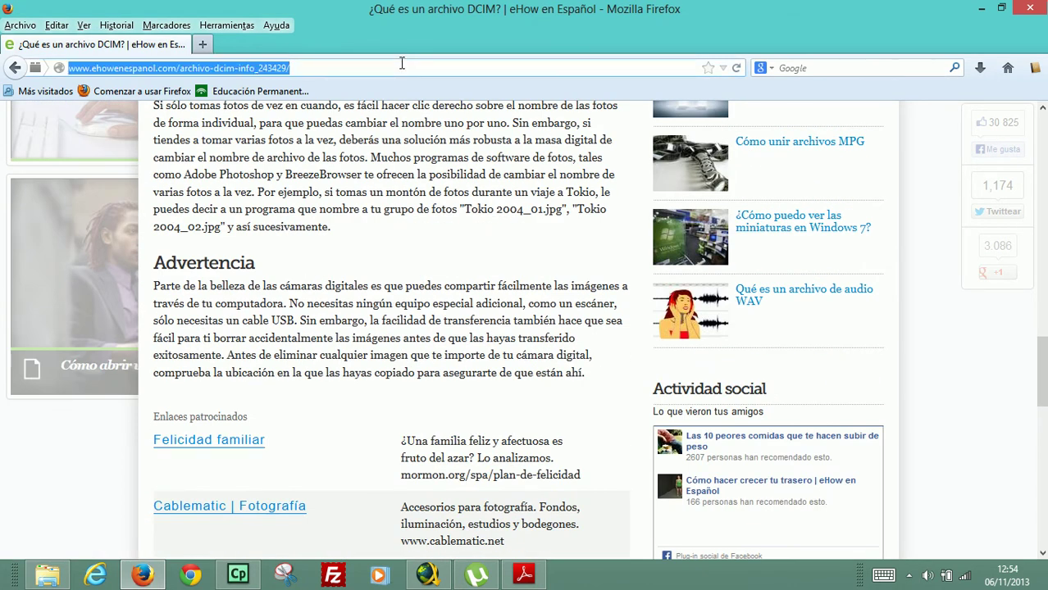
{"action": "type", "text": "siglas dcim"}
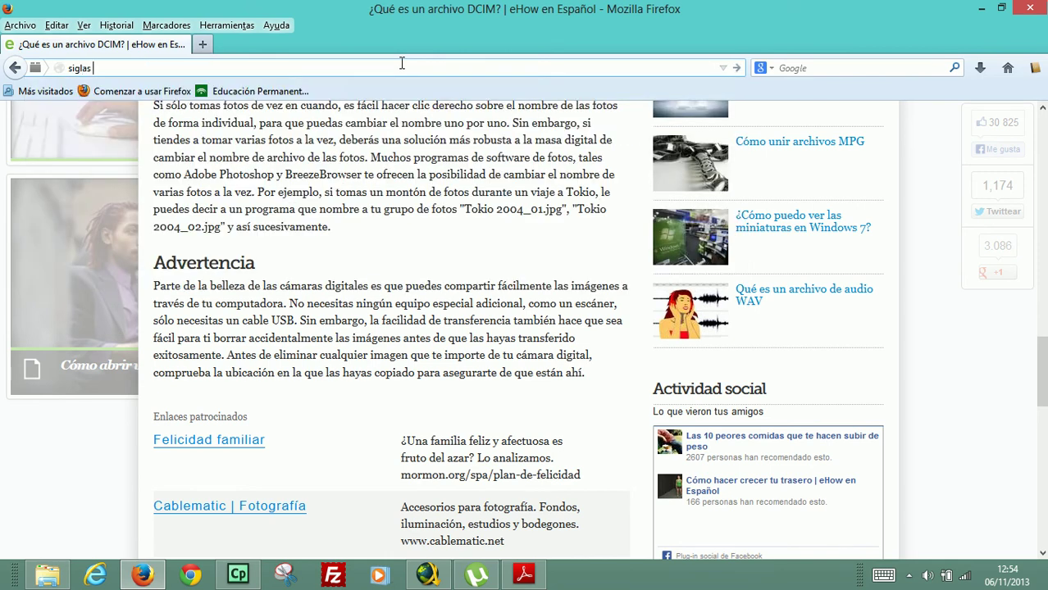
{"action": "key", "text": "Return"}
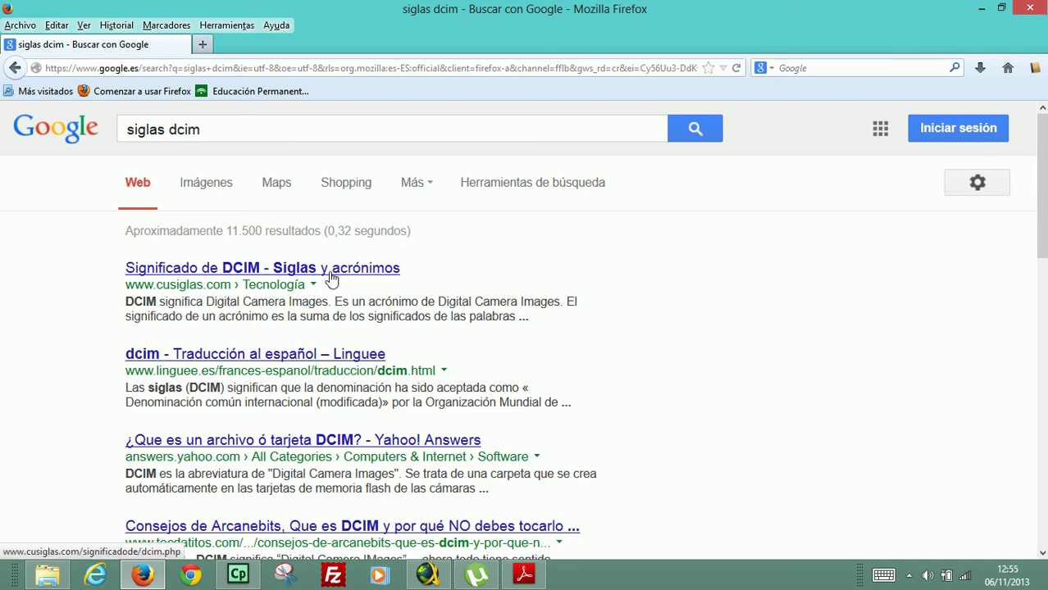
Open the cusiglas.com result on the meaning of DCIM and read the explanation of the acronym.
{"action": "left_click", "coordinate": [331, 274]}
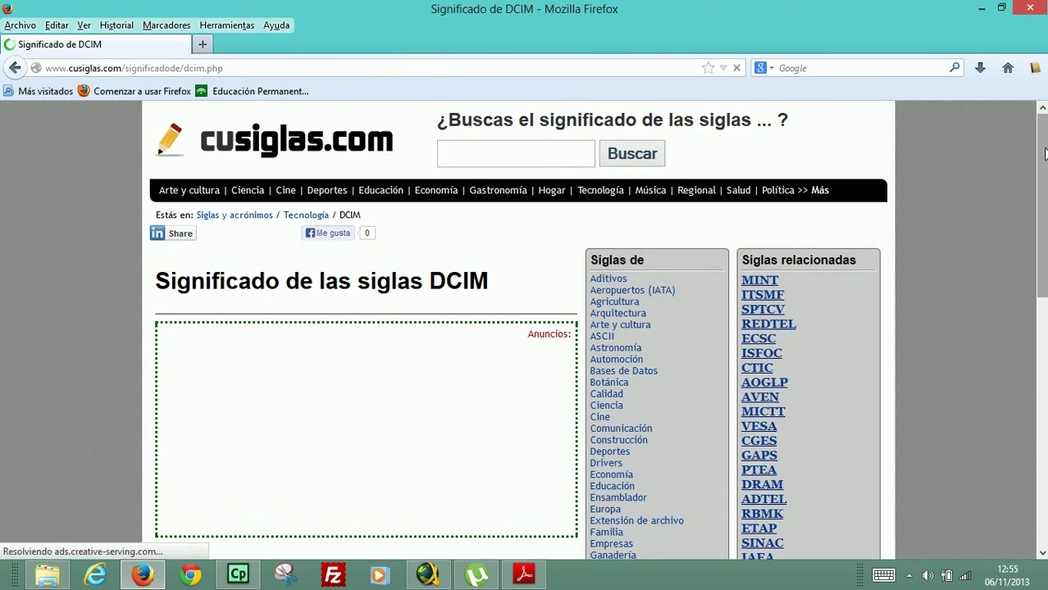
{"action": "scroll", "coordinate": [1043, 153], "scroll_direction": "down", "scroll_amount": 5}
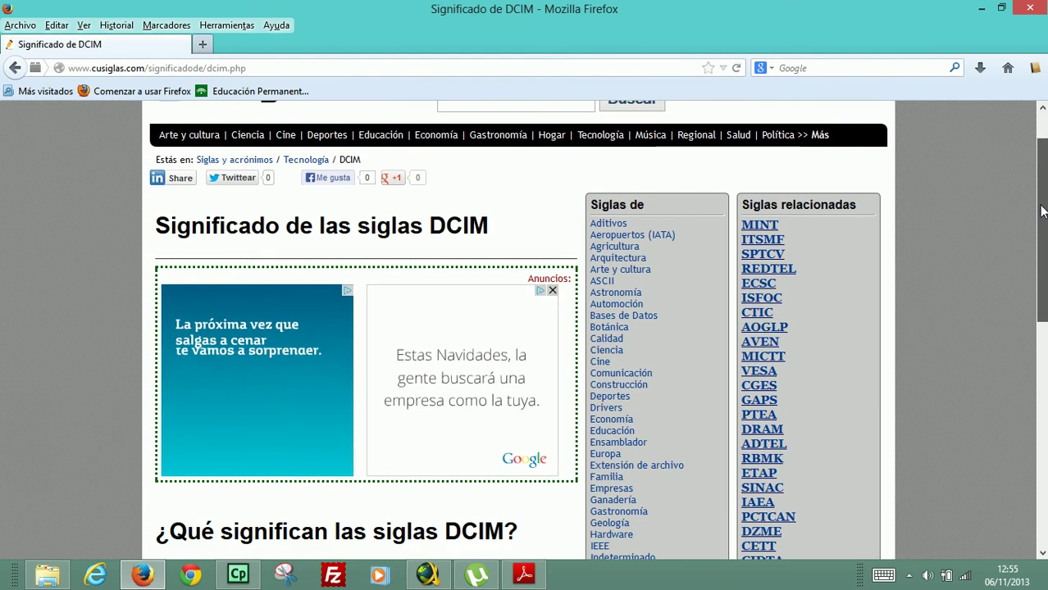
{"action": "scroll", "coordinate": [1044, 153], "scroll_direction": "down", "scroll_amount": 4}
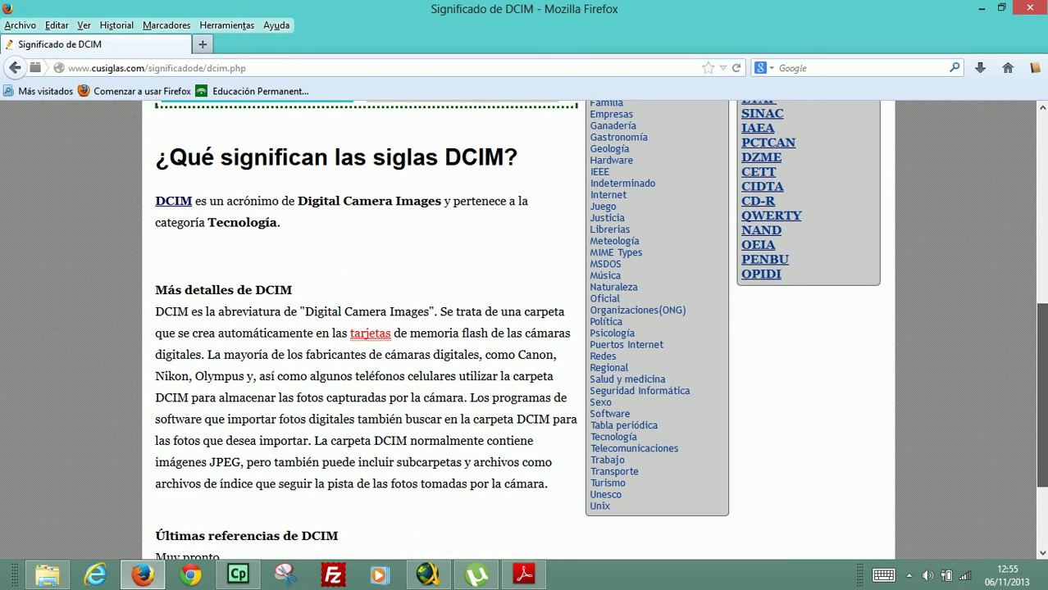
{"action": "scroll", "coordinate": [529, 299], "scroll_direction": "down", "scroll_amount": 2}
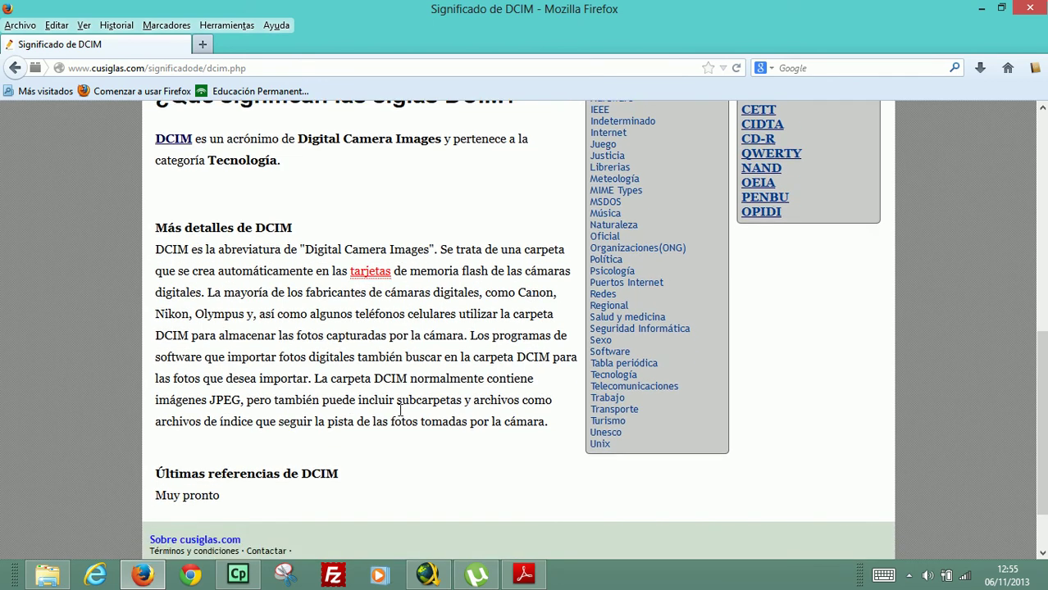
Minimize the browser to return to File Explorer and open the Camera folder inside DCIM.
{"action": "left_click", "coordinate": [979, 9]}
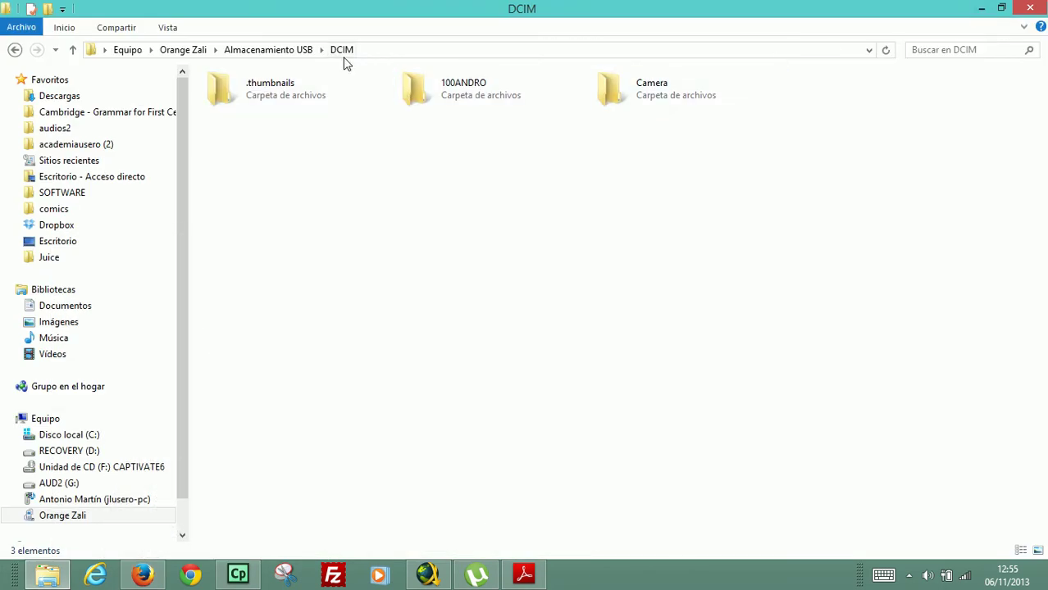
{"action": "double_click", "coordinate": [675, 80]}
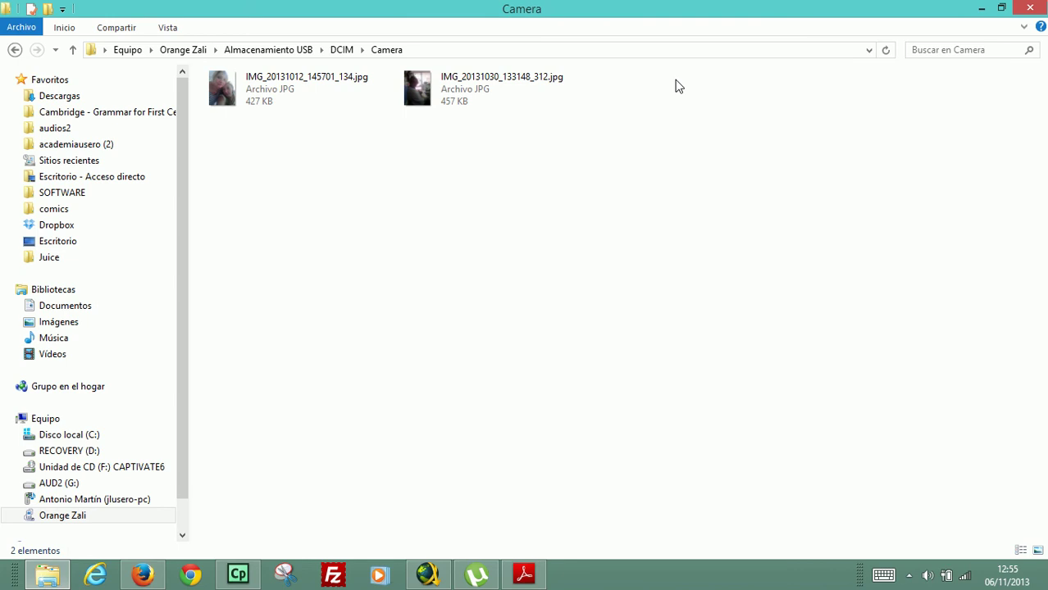
Shrink the Camera window to free desktop space and create a desktop folder named "Fotos" plus the phone owner's first name.
{"action": "left_click", "coordinate": [1000, 12]}
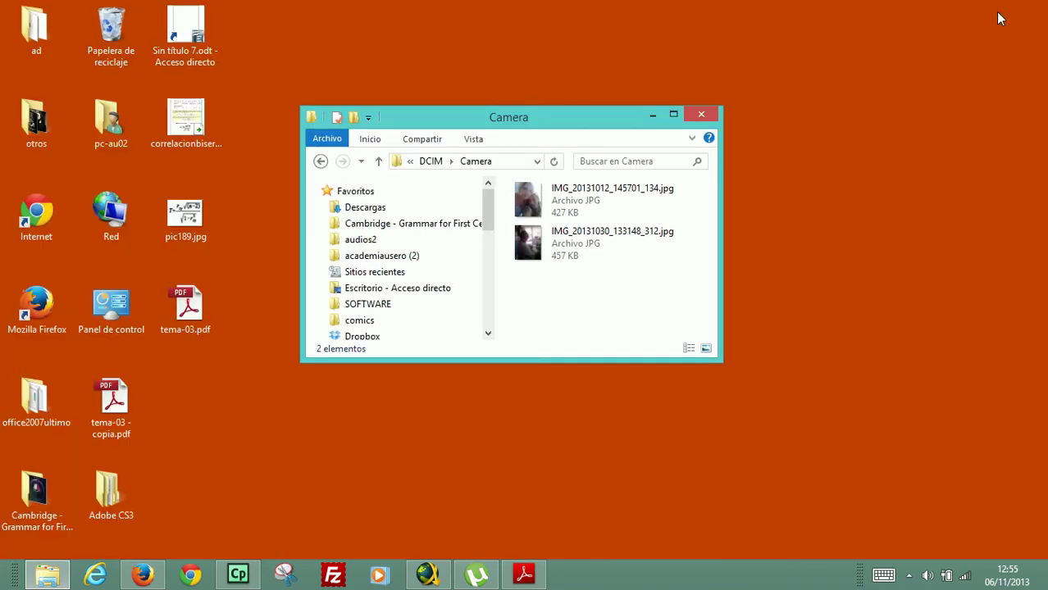
{"action": "left_click_drag", "start_coordinate": [574, 117], "coordinate": [694, 168]}
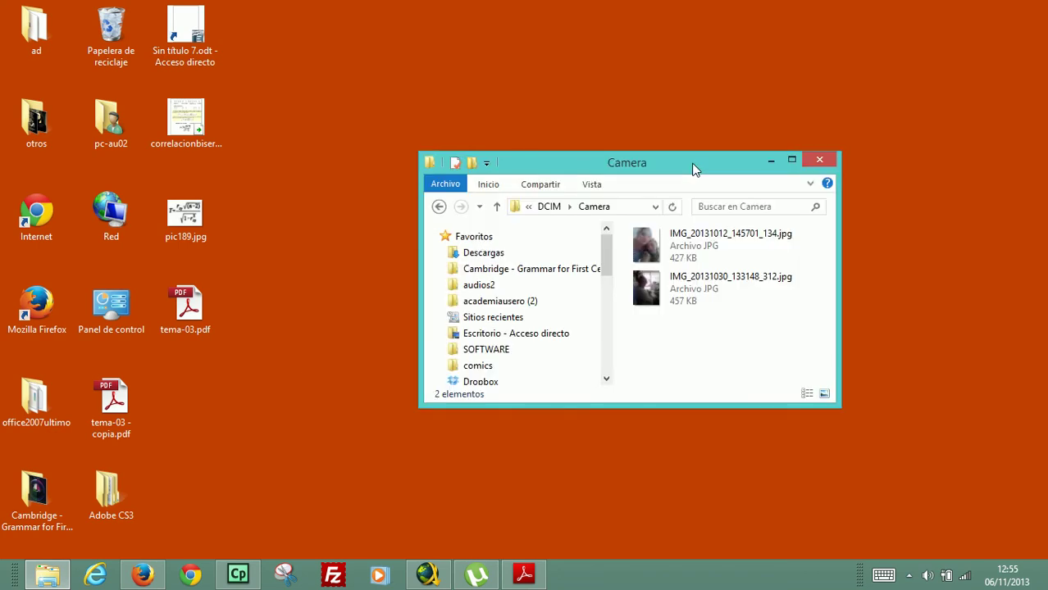
{"action": "left_click", "coordinate": [268, 191]}
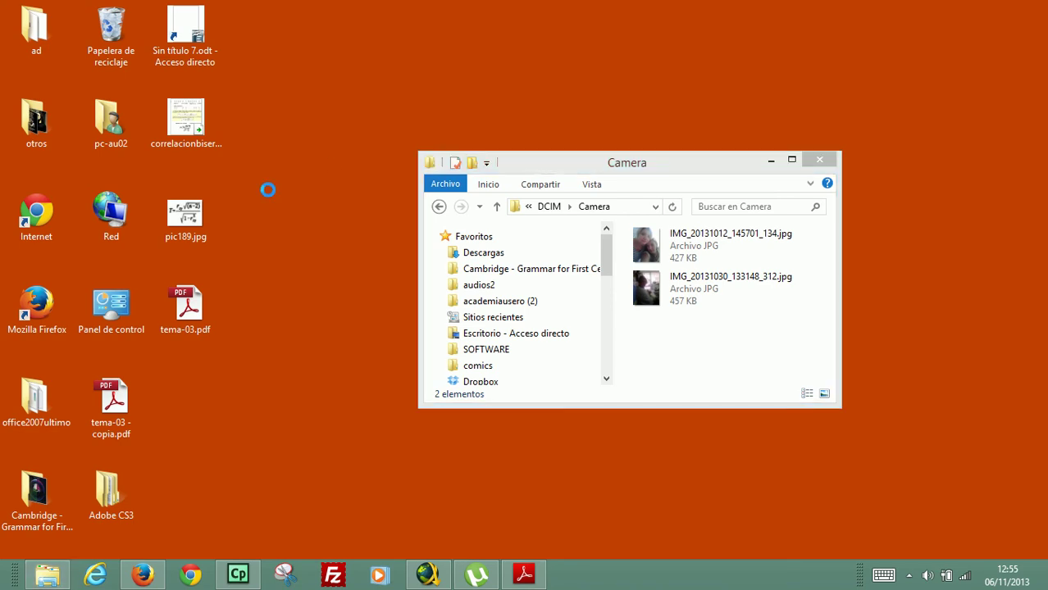
{"action": "right_click", "coordinate": [268, 190]}
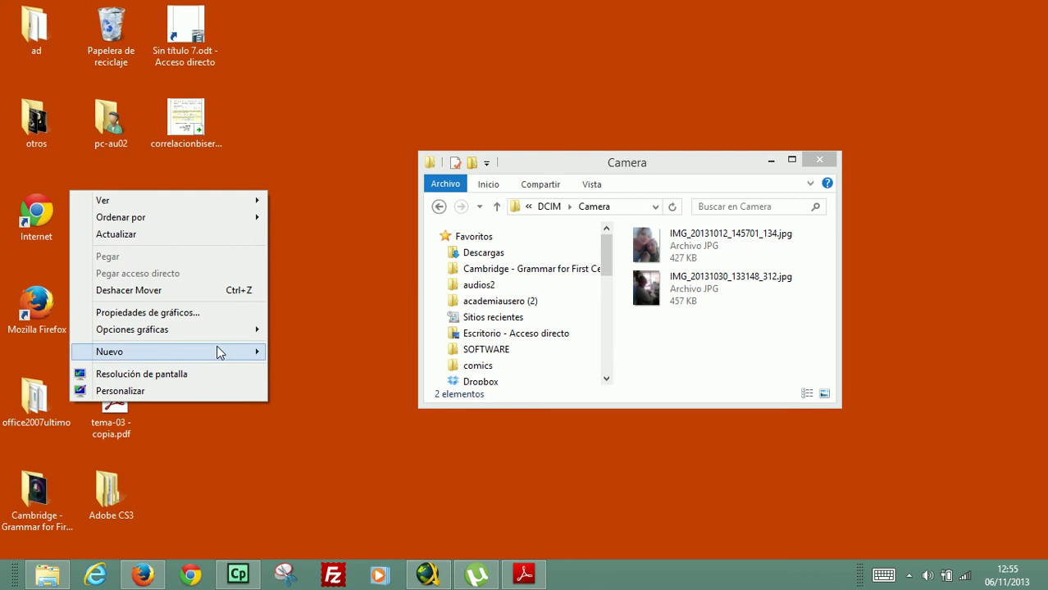
{"action": "mouse_move", "coordinate": [219, 354]}
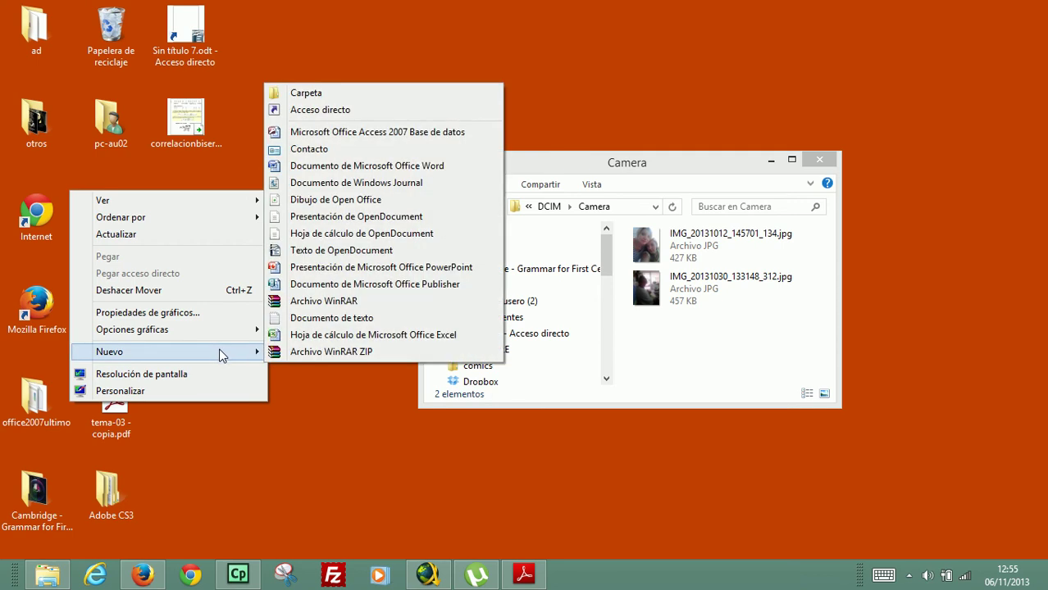
{"action": "left_click", "coordinate": [361, 98]}
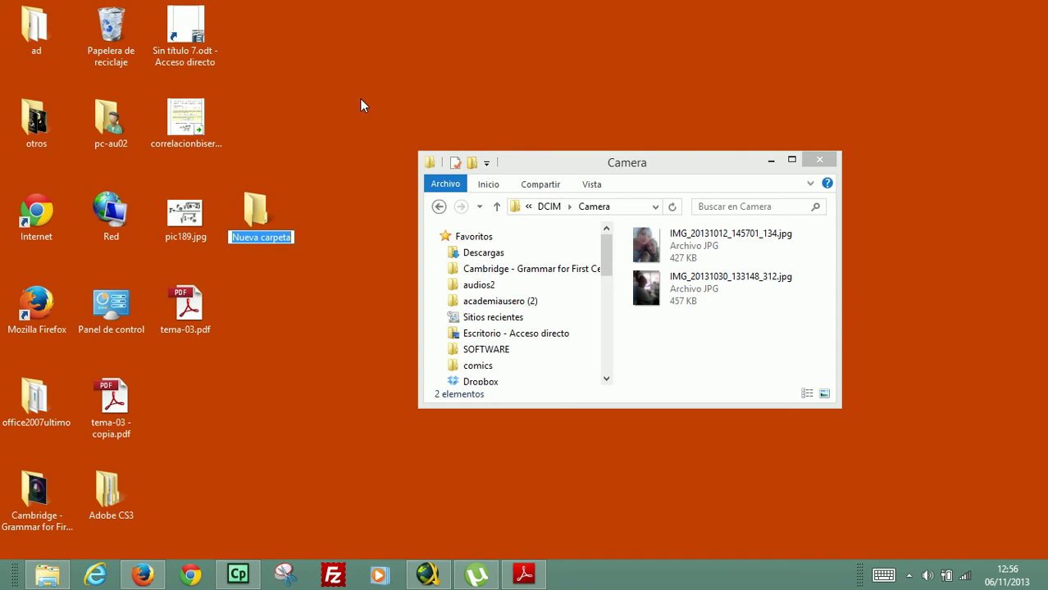
{"action": "type", "text": "Fotos P"}
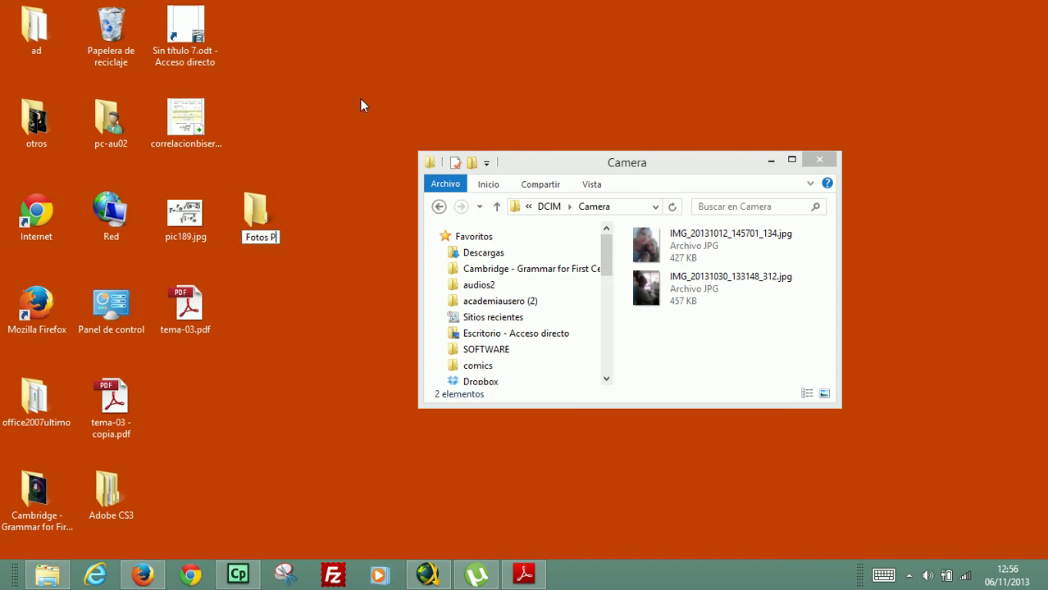
{"action": "type", "text": "aqui"}
{"action": "key", "text": "Return"}
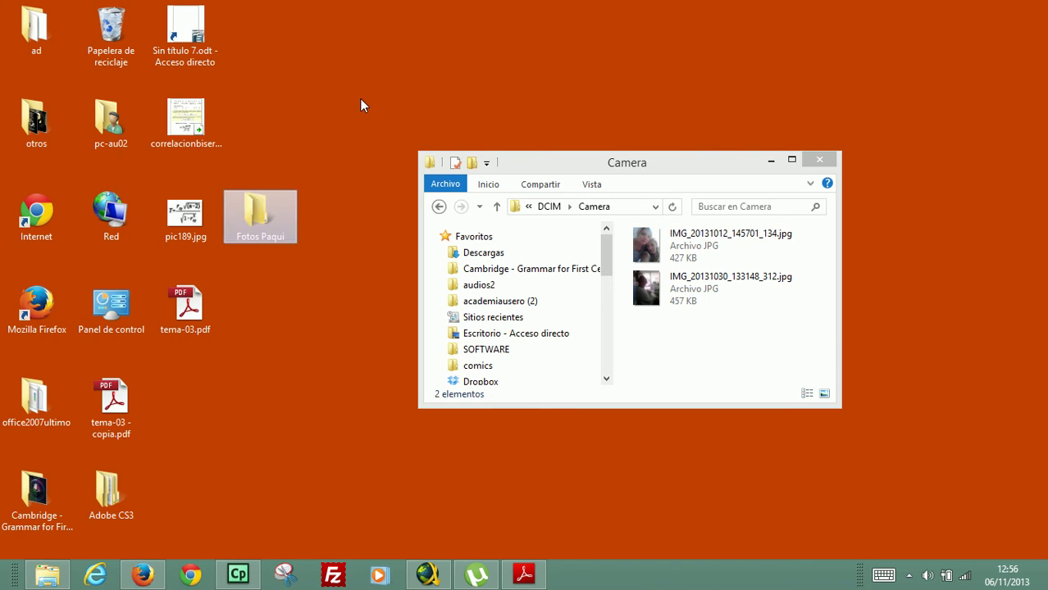
Copy both JPG photos from the phone's Camera folder into the new photos folder on the desktop.
{"action": "left_click", "coordinate": [733, 334]}
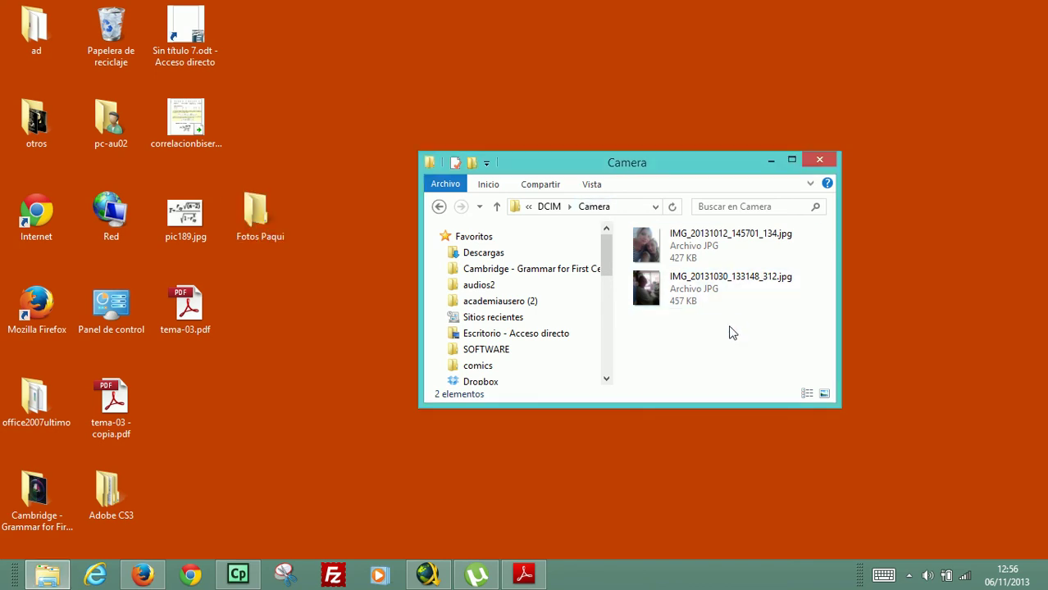
{"action": "left_click_drag", "start_coordinate": [728, 326], "coordinate": [267, 222]}
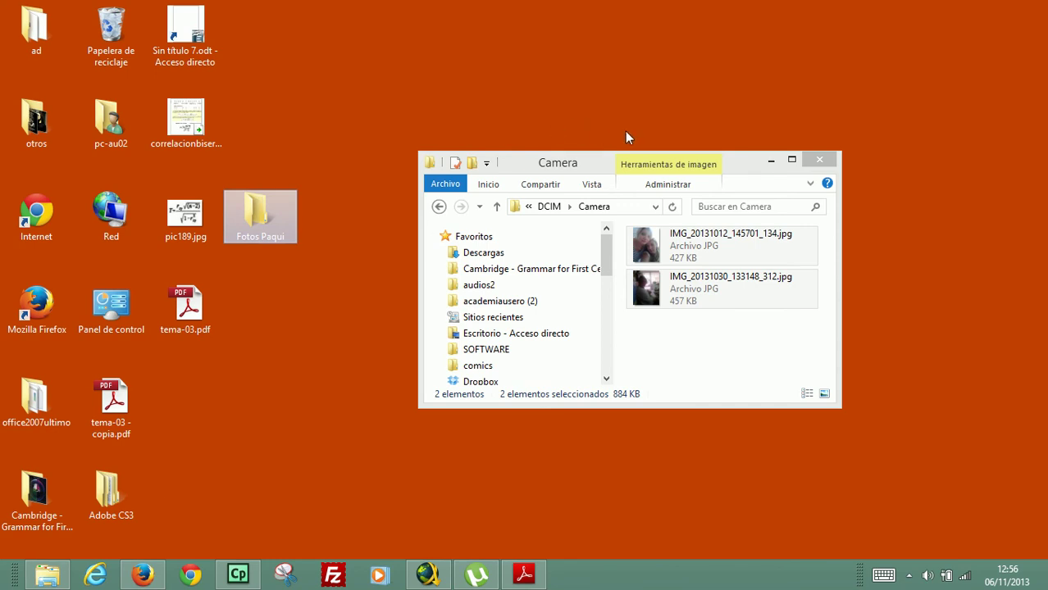
Enlarge the Camera window, check the 100ANDRO folder inside DCIM for photos, and go back to Camera.
{"action": "double_click", "coordinate": [741, 164]}
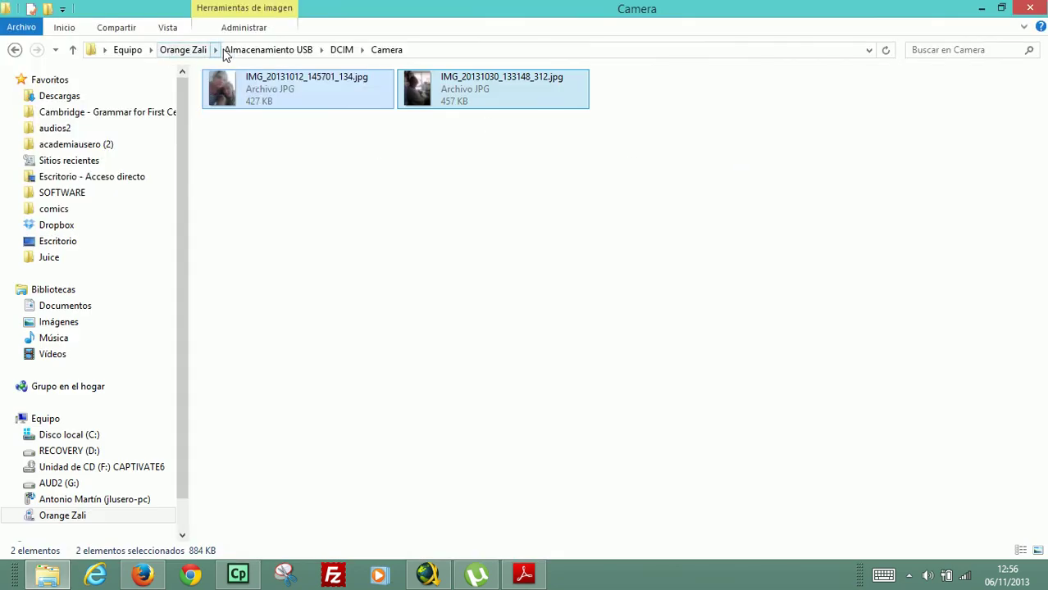
{"action": "left_click", "coordinate": [348, 51]}
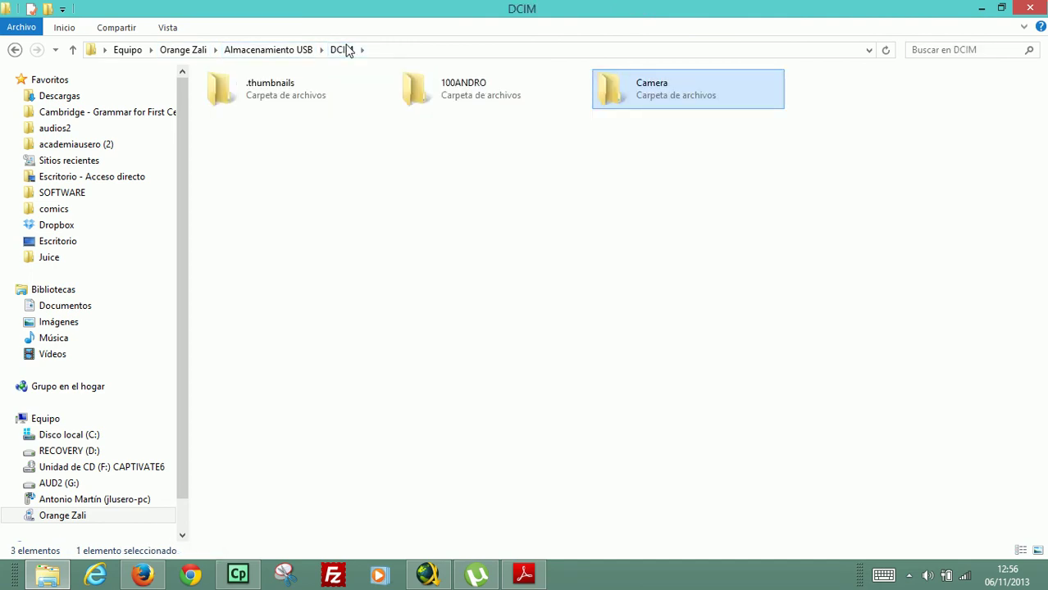
{"action": "double_click", "coordinate": [473, 87]}
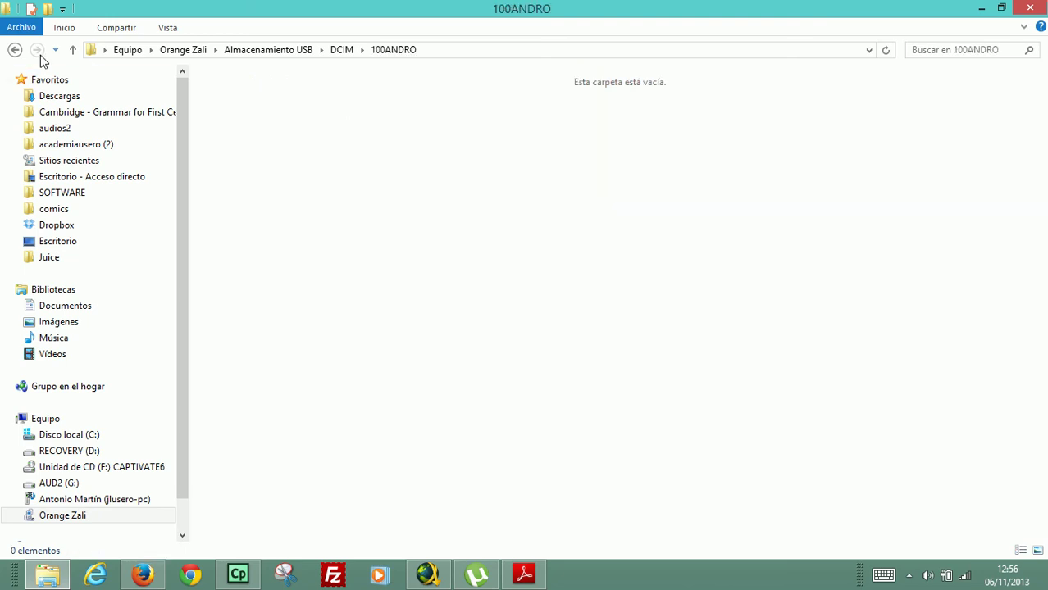
{"action": "left_click", "coordinate": [14, 51]}
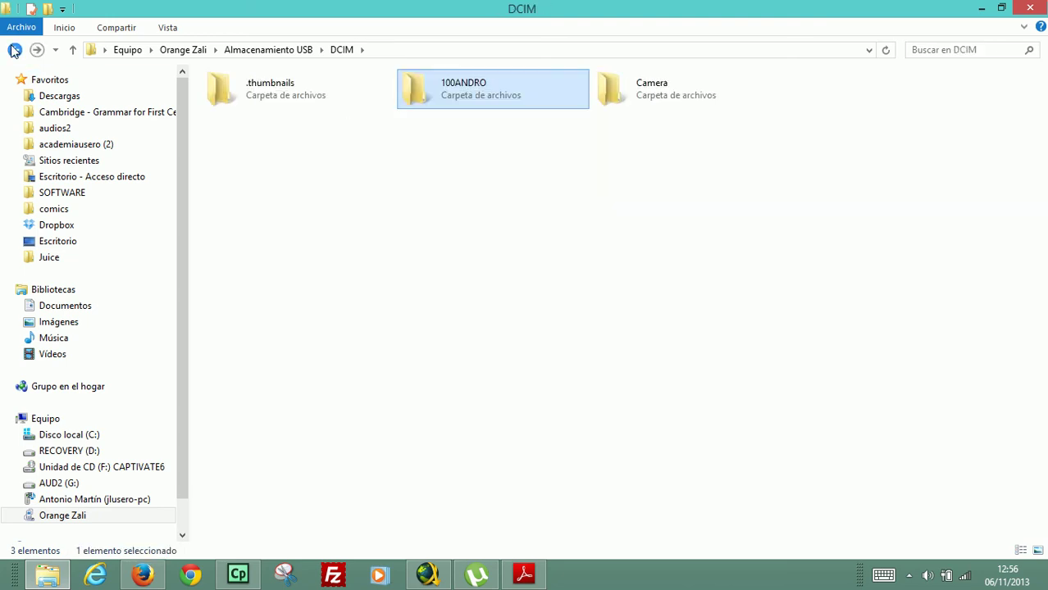
{"action": "left_click", "coordinate": [14, 51]}
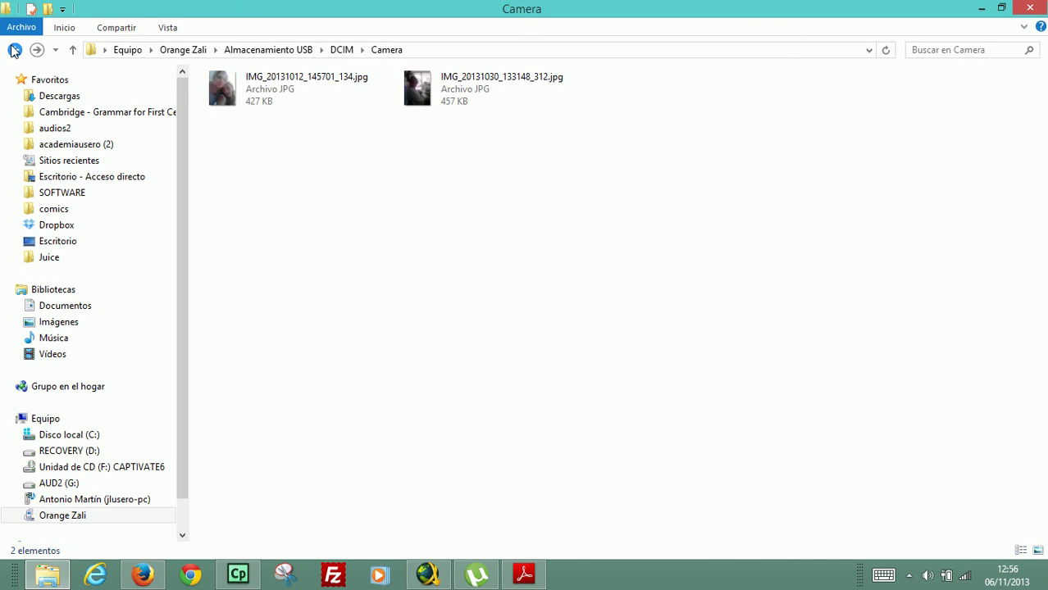
Go up to Almacenamiento USB and open the WhatsApp Images folder inside WhatsApp > Media.
{"action": "left_click", "coordinate": [254, 51]}
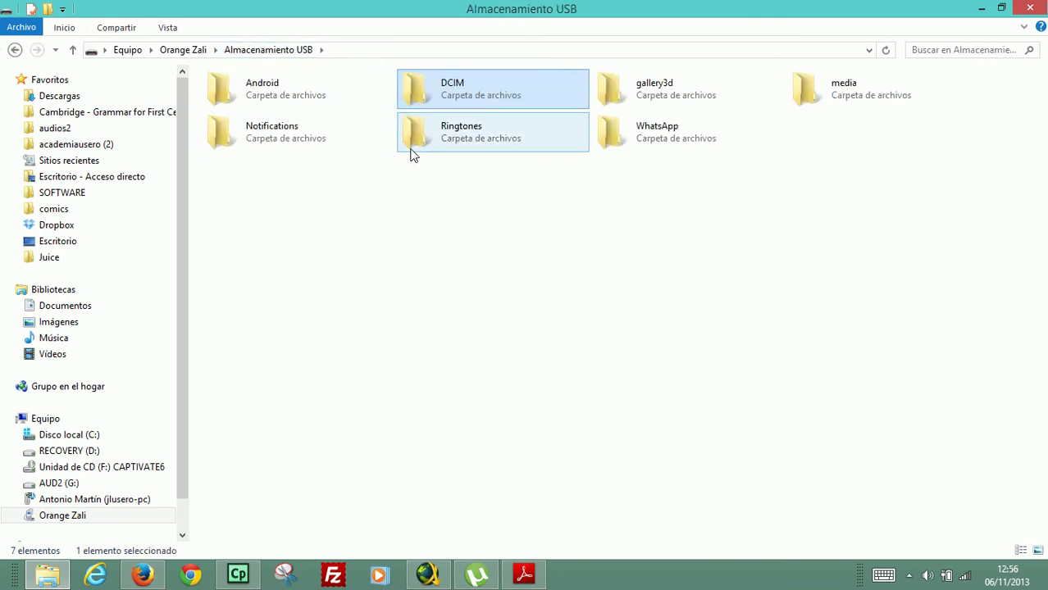
{"action": "double_click", "coordinate": [676, 131]}
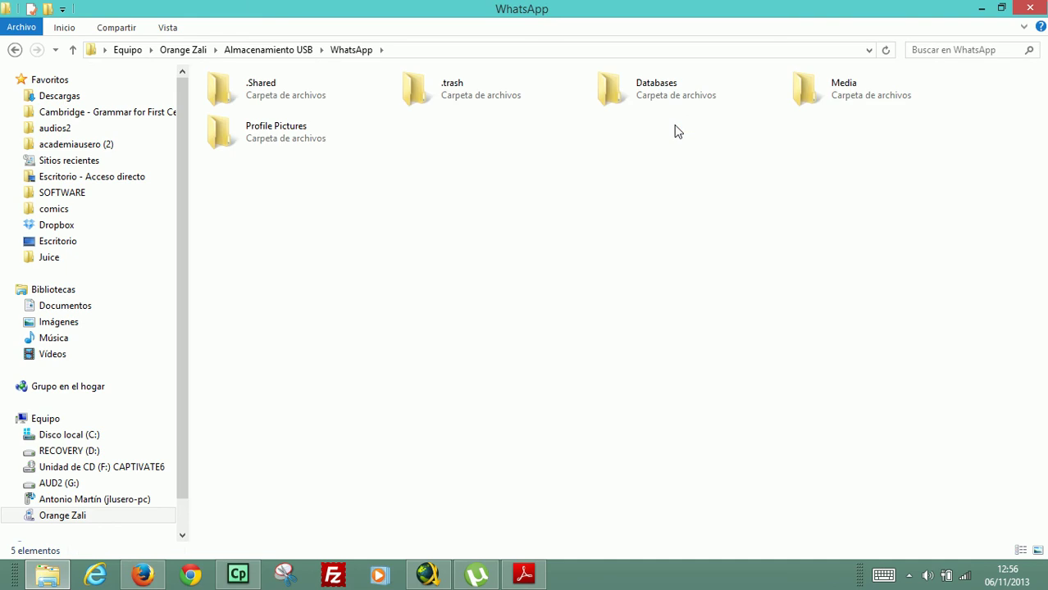
{"action": "double_click", "coordinate": [812, 98]}
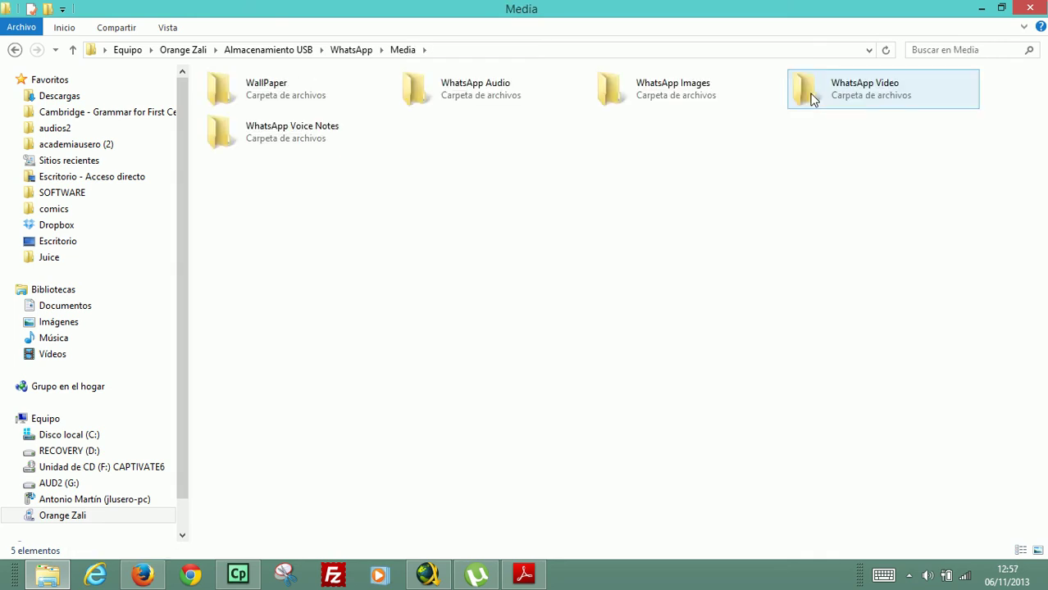
{"action": "double_click", "coordinate": [757, 87]}
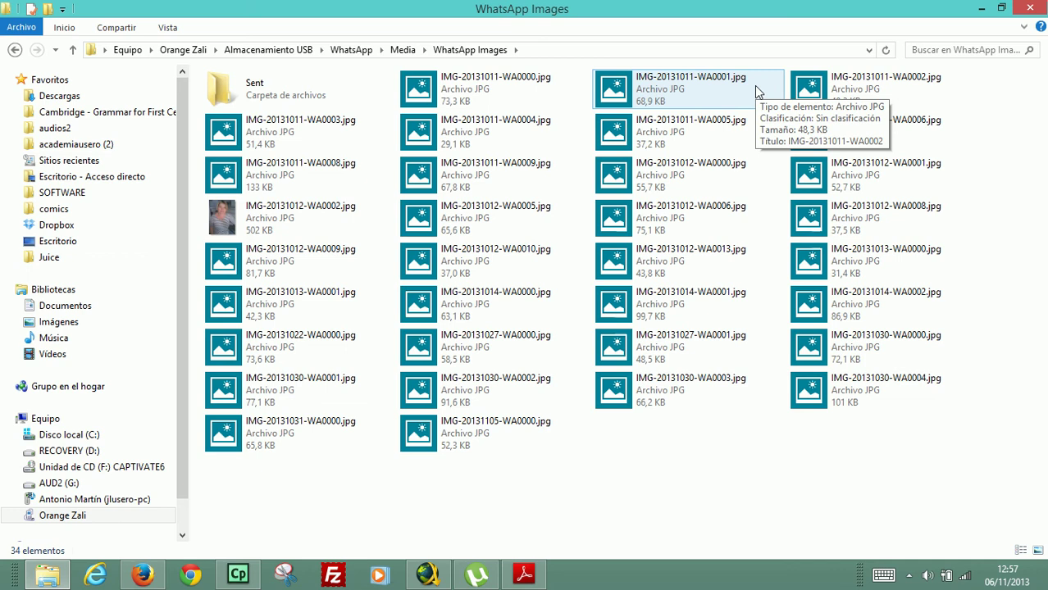
Copy the entire contents of WhatsApp Images, including the Sent folder, into the new photos folder on the desktop.
{"action": "left_click_drag", "start_coordinate": [916, 480], "coordinate": [216, 69]}
{"action": "double_click", "coordinate": [377, 8]}
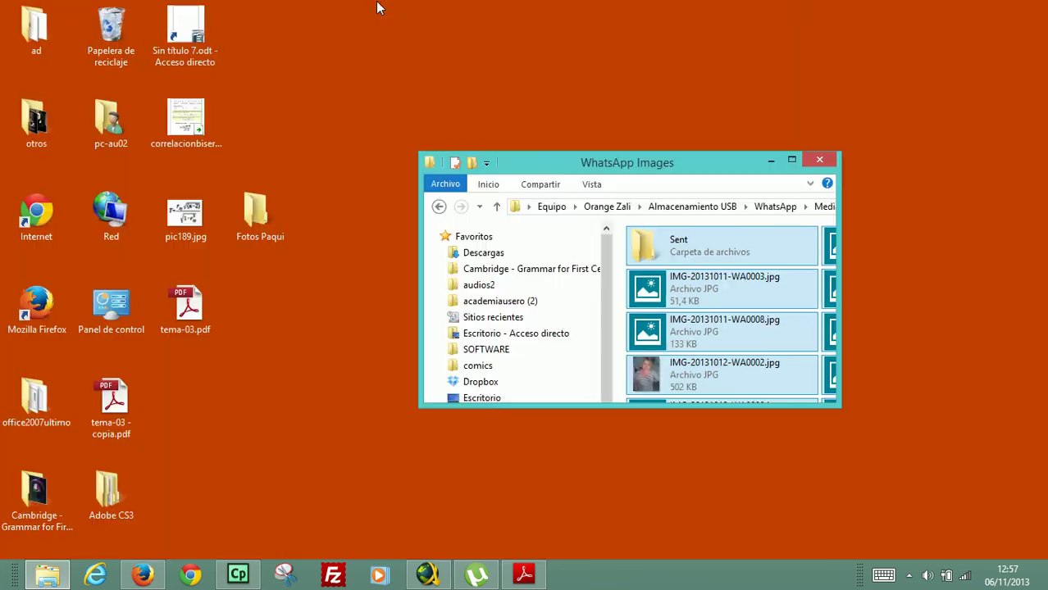
{"action": "left_click_drag", "start_coordinate": [664, 287], "coordinate": [250, 218]}
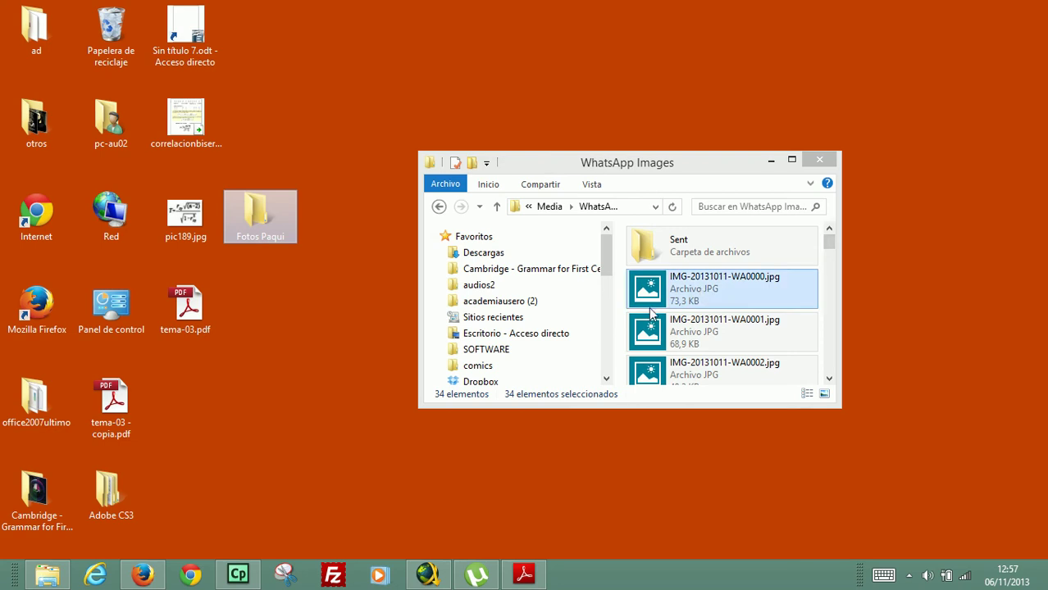
Open the desktop photos folder in an enlarged window to check the copied images, and close both folder windows.
{"action": "double_click", "coordinate": [261, 217]}
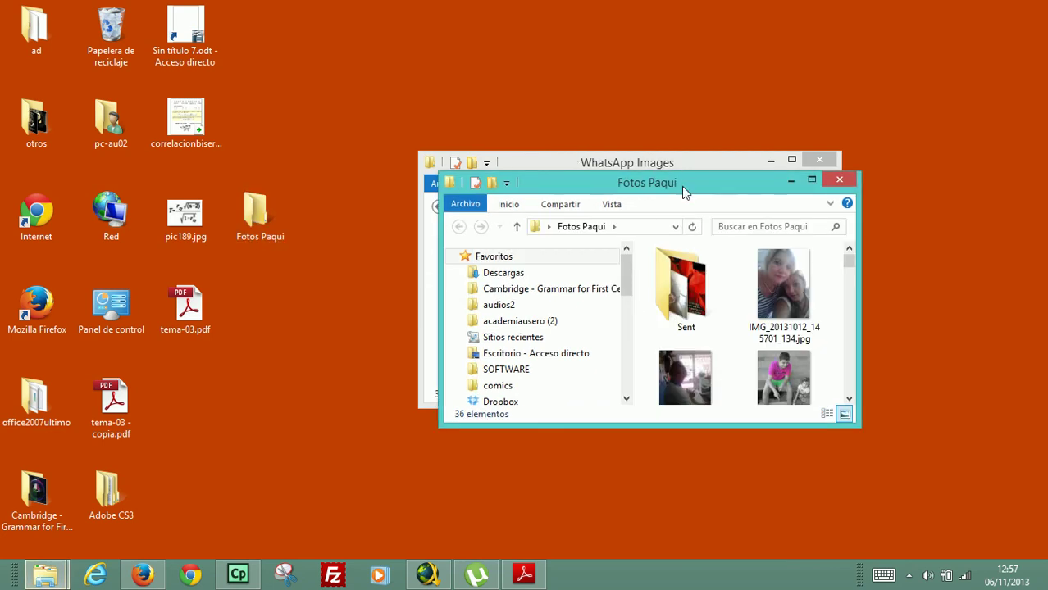
{"action": "left_click_drag", "start_coordinate": [681, 186], "coordinate": [560, 79]}
{"action": "left_click_drag", "start_coordinate": [735, 312], "coordinate": [874, 439]}
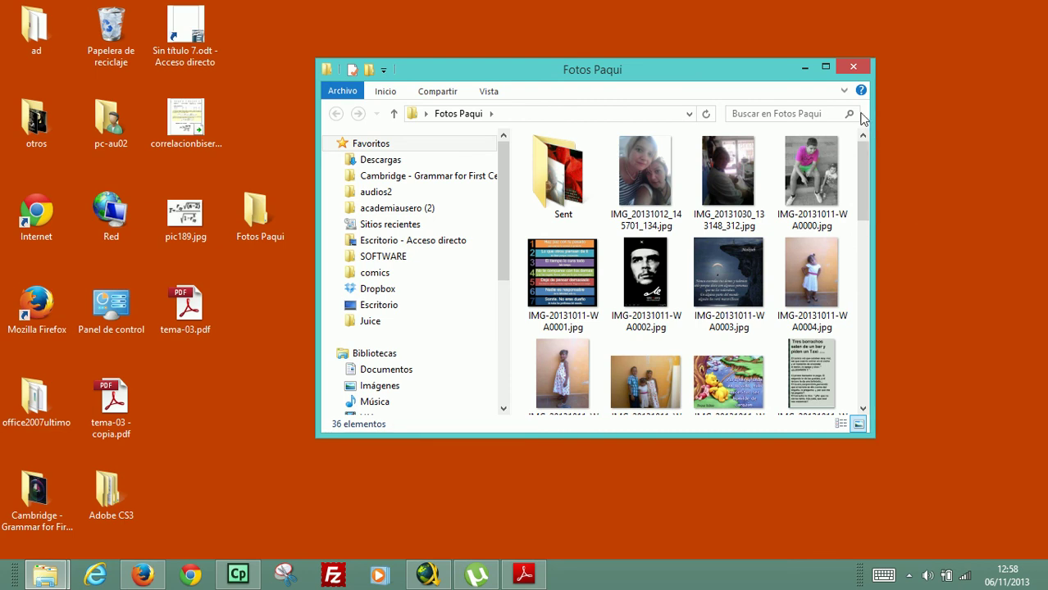
{"action": "left_click", "coordinate": [854, 69]}
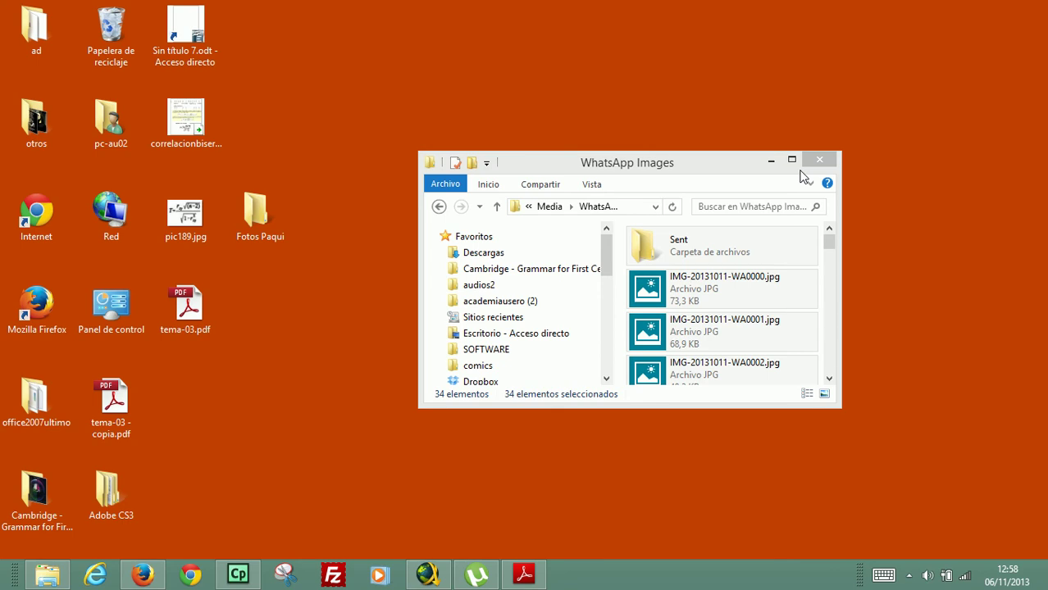
{"action": "key", "text": "alt+F4"}
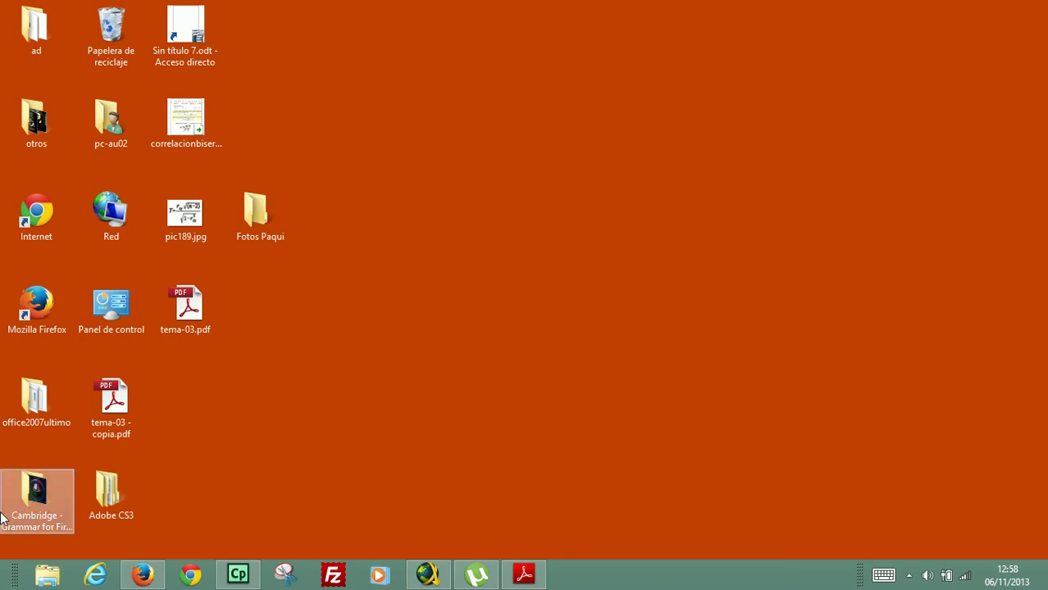
Reopen File Explorer and browse the Orange Zali phone to Almacenamiento USB > WhatsApp > Media.
{"action": "left_click", "coordinate": [50, 576]}
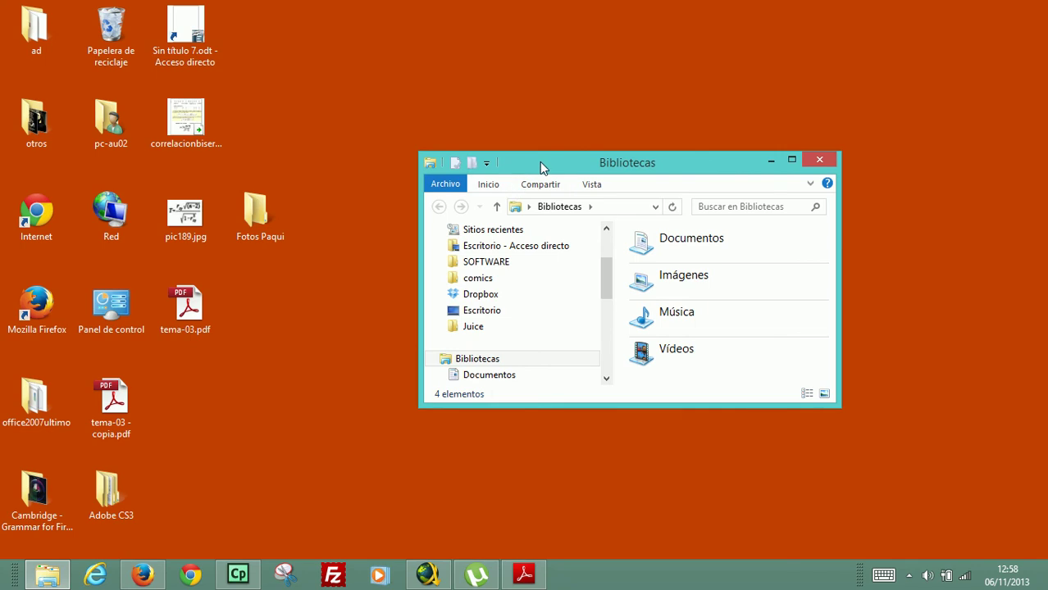
{"action": "double_click", "coordinate": [540, 162]}
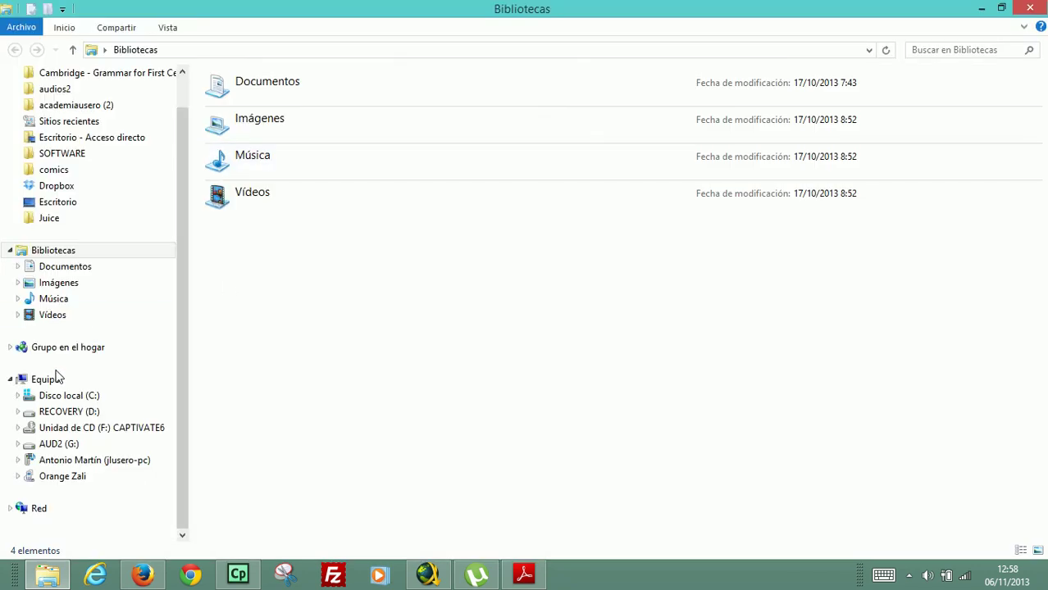
{"action": "left_click", "coordinate": [57, 482]}
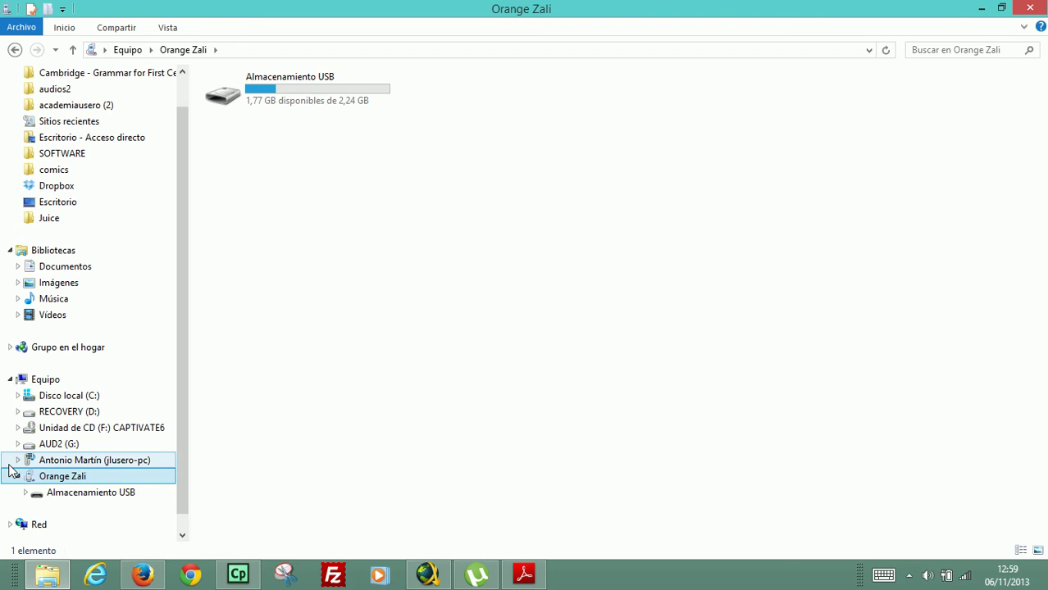
{"action": "double_click", "coordinate": [318, 107]}
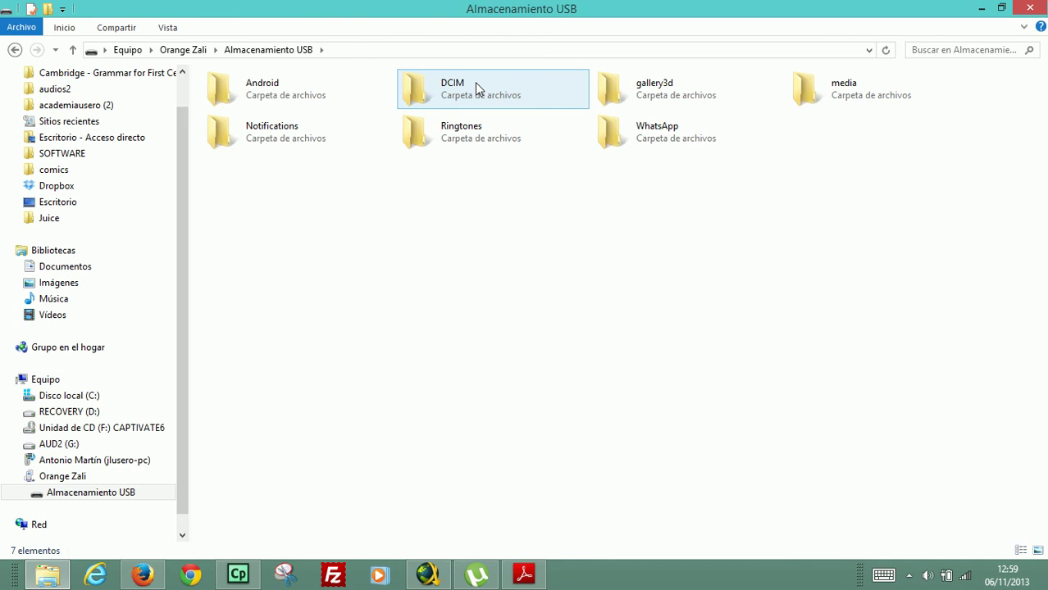
{"action": "double_click", "coordinate": [644, 139]}
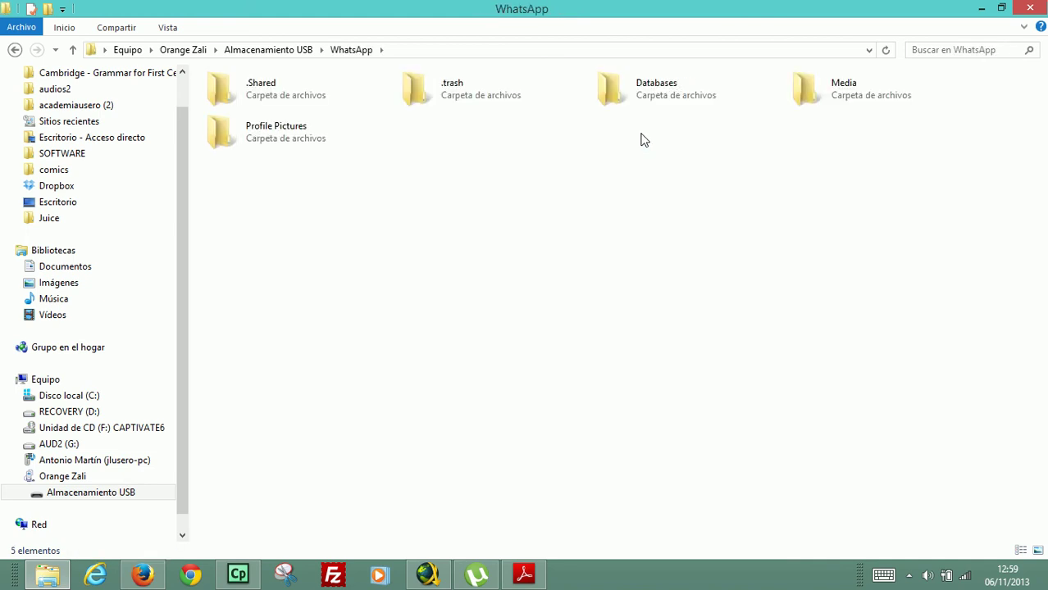
{"action": "double_click", "coordinate": [808, 97]}
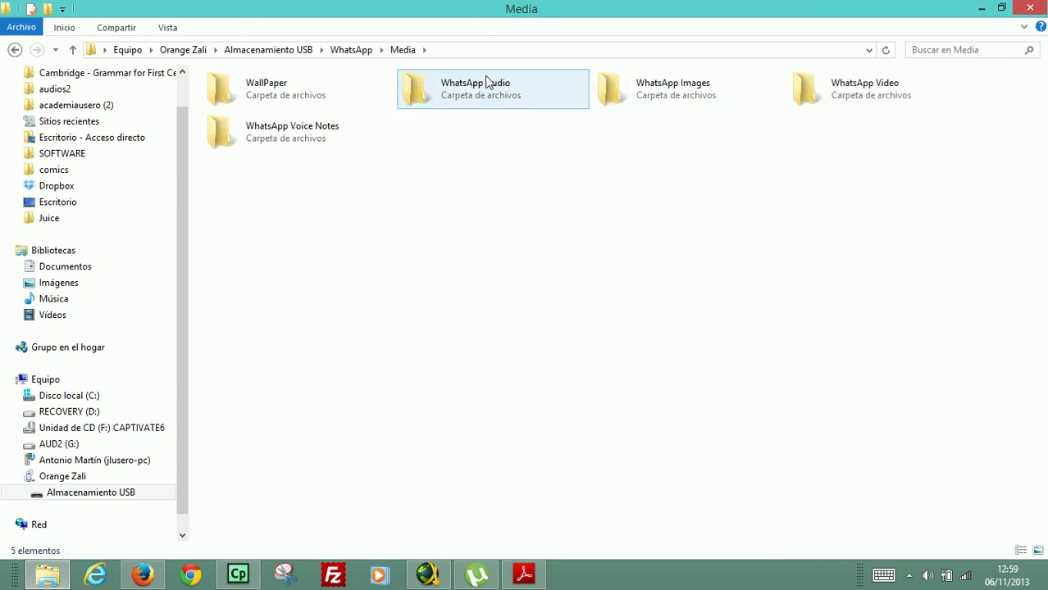
Look inside the WhatsApp Video and WhatsApp Images folders, and close the File Explorer window.
{"action": "left_click", "coordinate": [794, 90]}
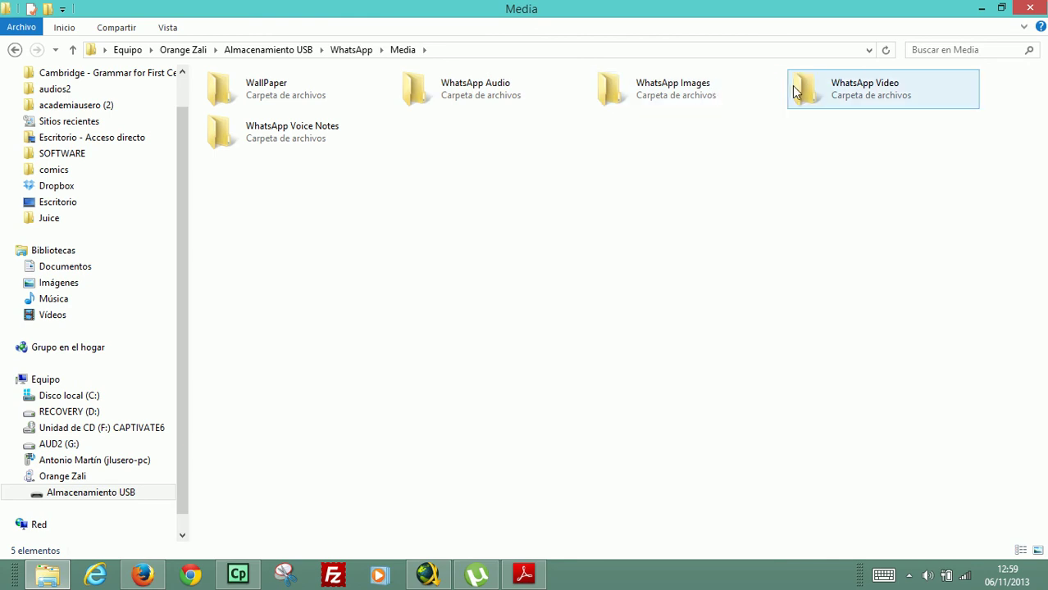
{"action": "double_click", "coordinate": [794, 90]}
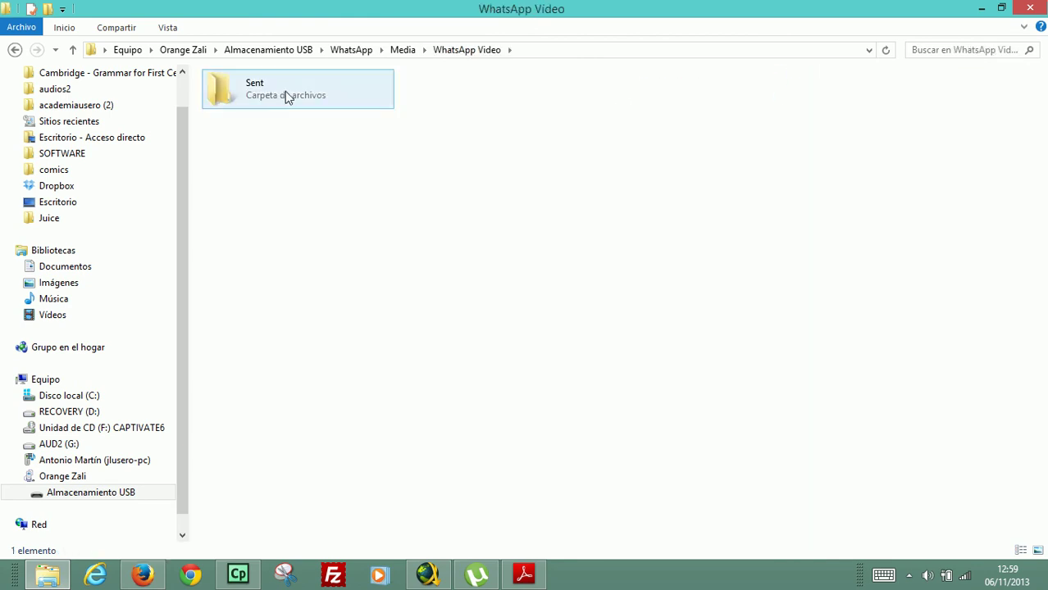
{"action": "left_click", "coordinate": [14, 50]}
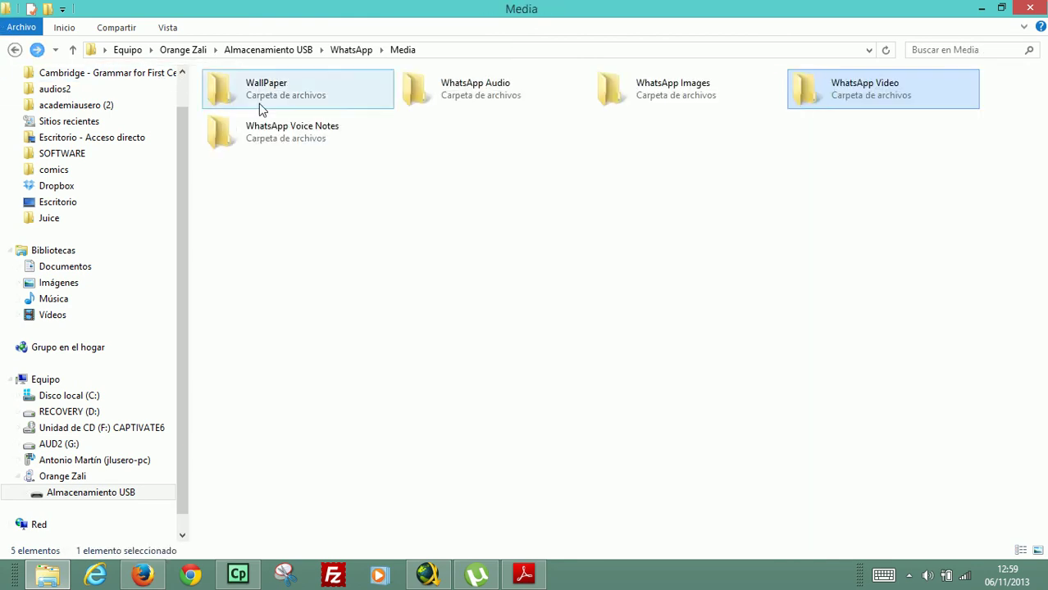
{"action": "double_click", "coordinate": [628, 87]}
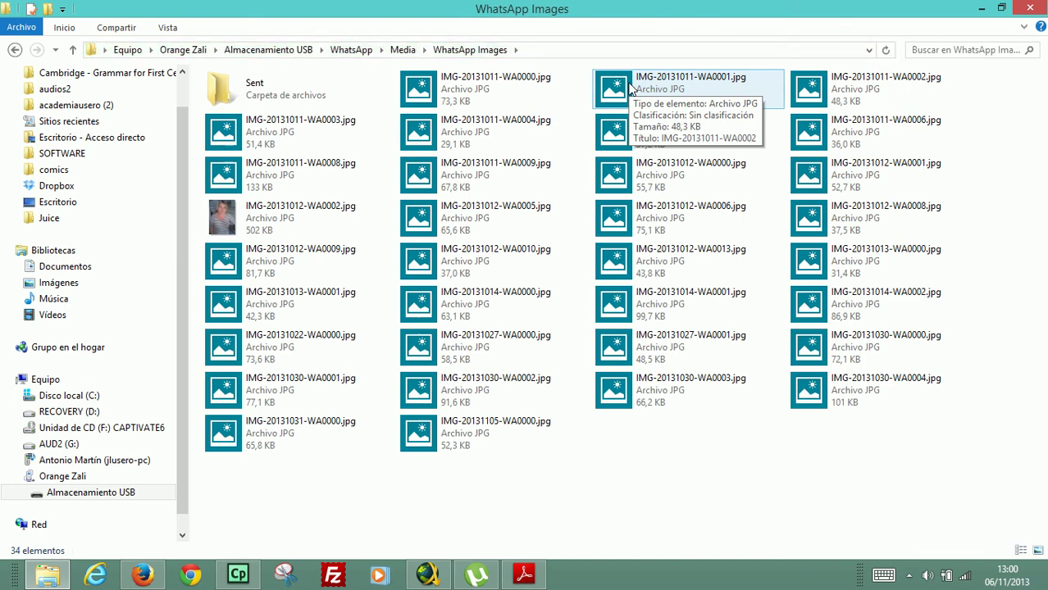
{"action": "left_click", "coordinate": [1026, 9]}
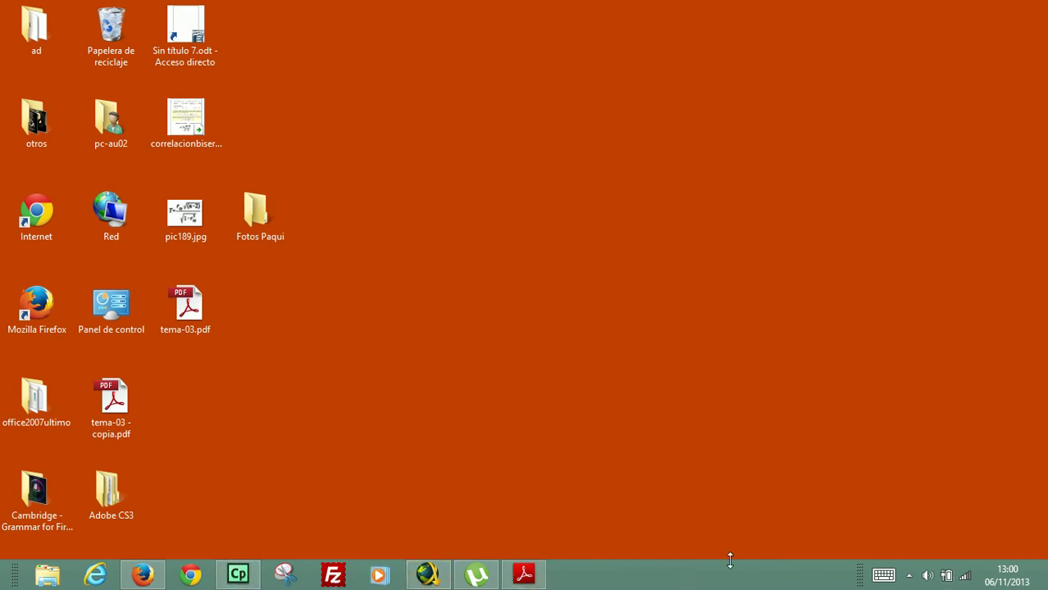
{"action": "left_click", "coordinate": [907, 577]}
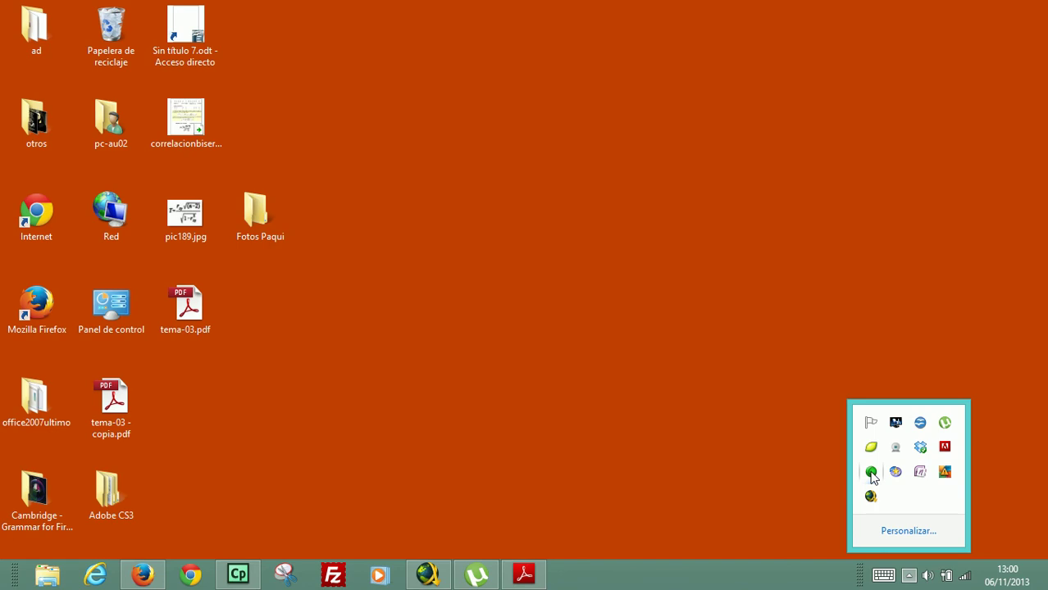
{"action": "right_click", "coordinate": [872, 475]}
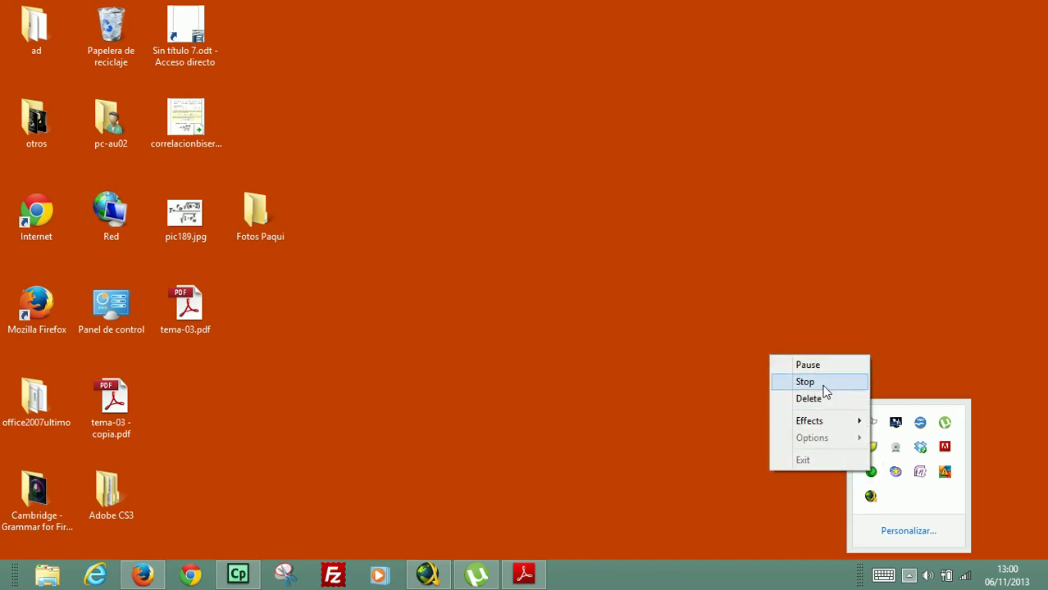